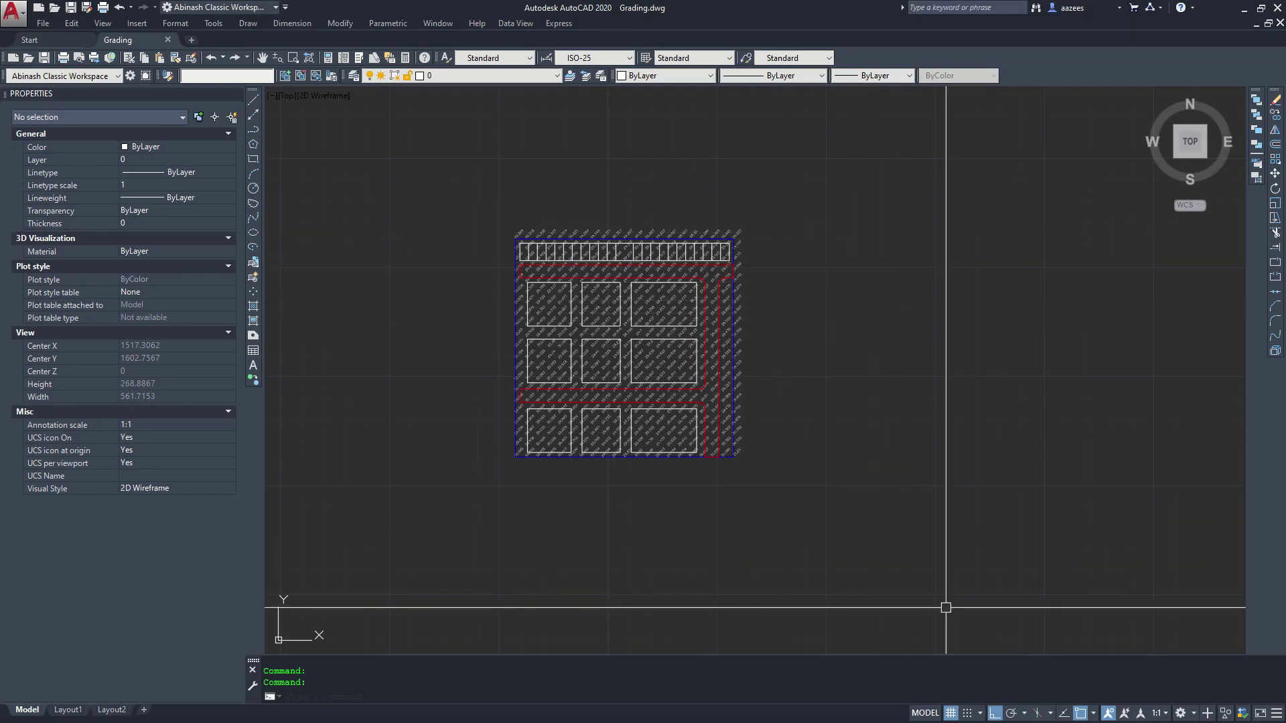
Step: Zoom into the Grading.dwg site layout until the spot level values are readable
scroll(455, 317, up, 2)
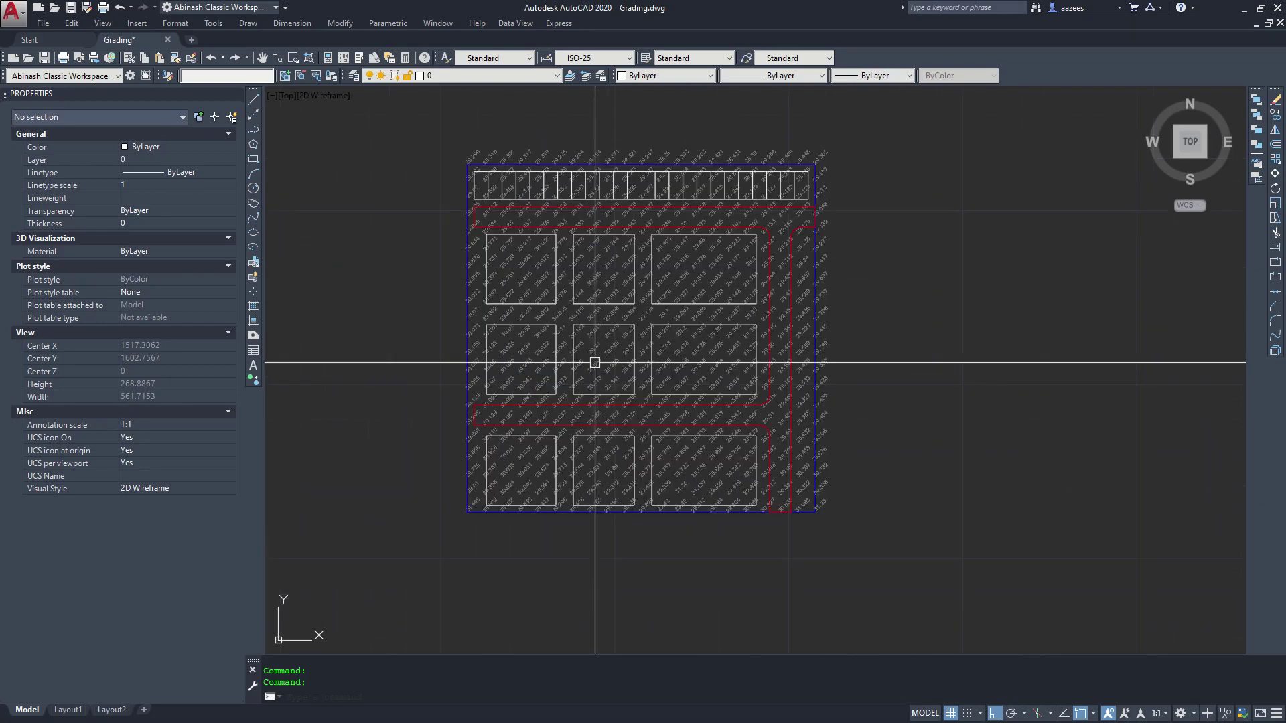
scroll(671, 356, up, 2)
scroll(671, 355, up, 1)
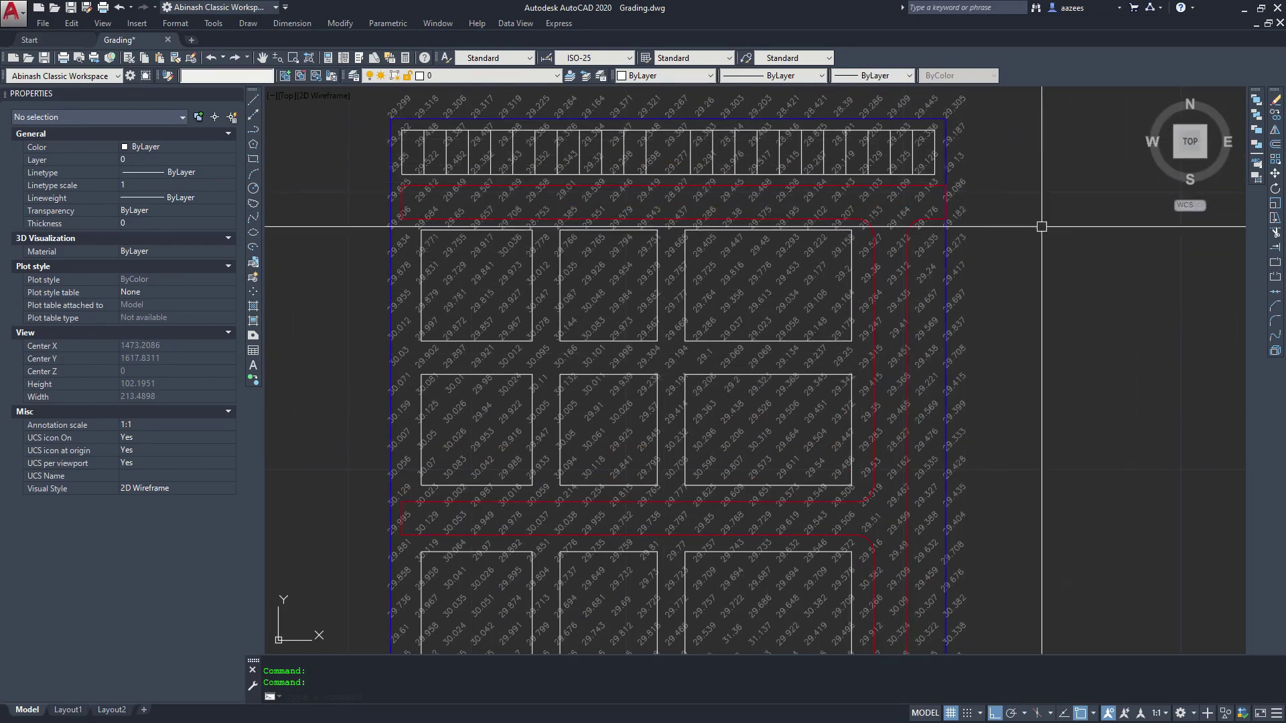
scroll(1022, 284, down, 2)
click(570, 150)
click(1150, 559)
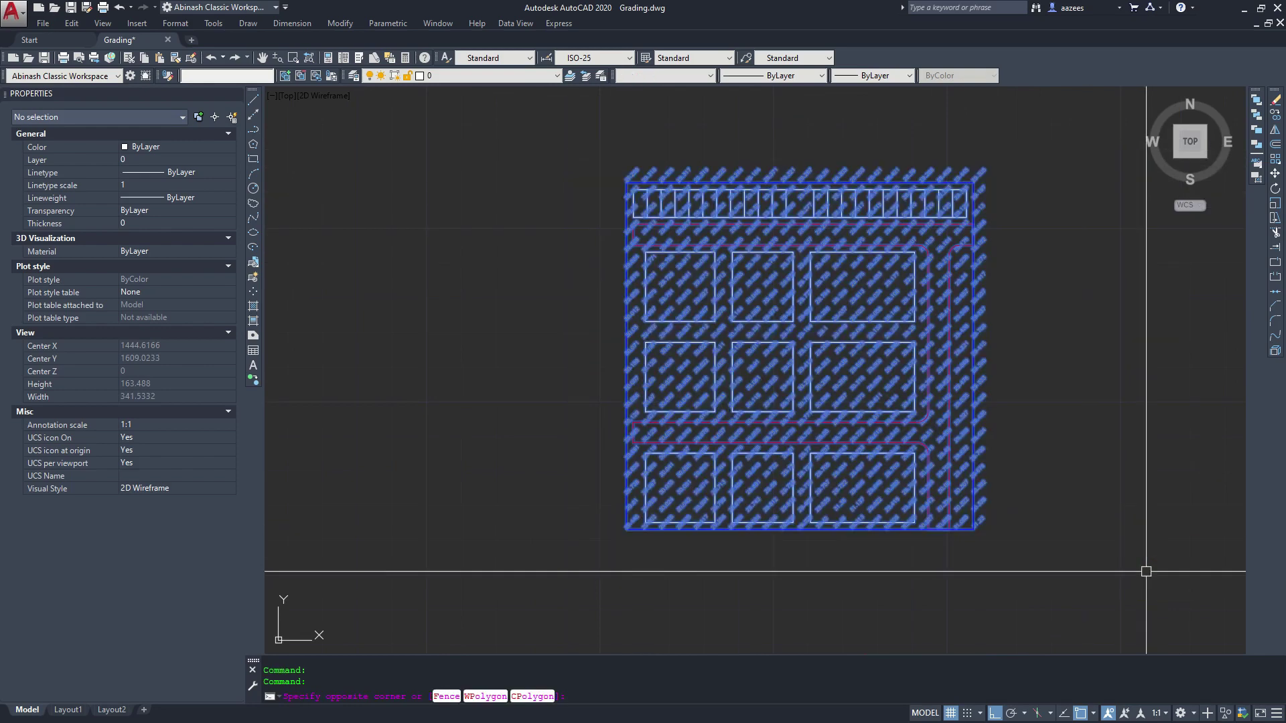
key(Escape)
click(873, 280)
right_click(874, 289)
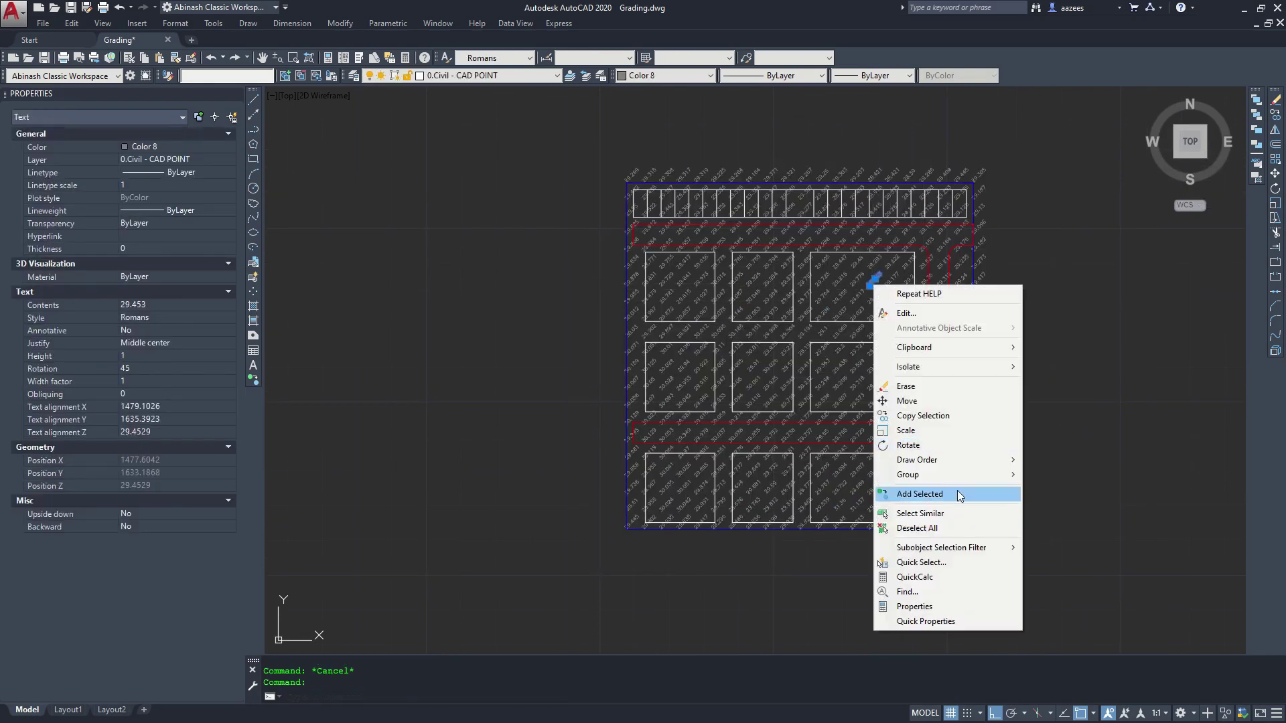
click(957, 513)
scroll(904, 301, up, 4)
scroll(865, 320, up, 2)
scroll(865, 319, down, 3)
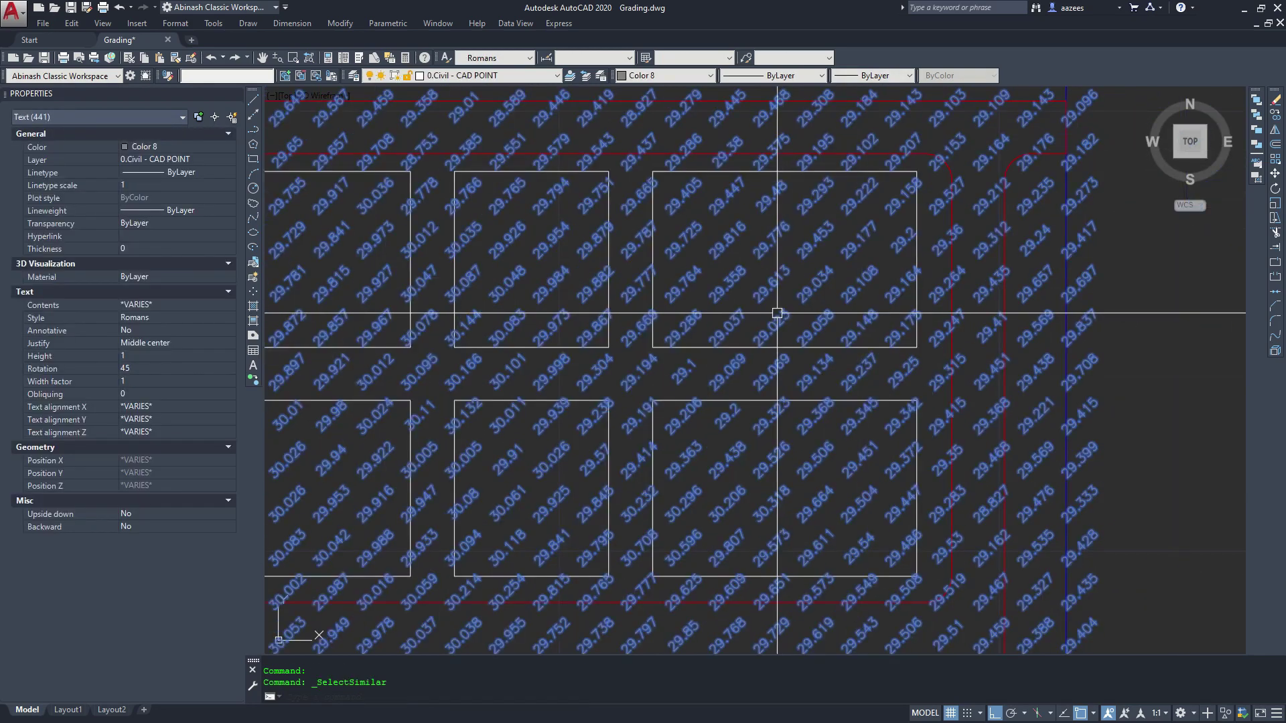
scroll(891, 335, down, 3)
key(Escape)
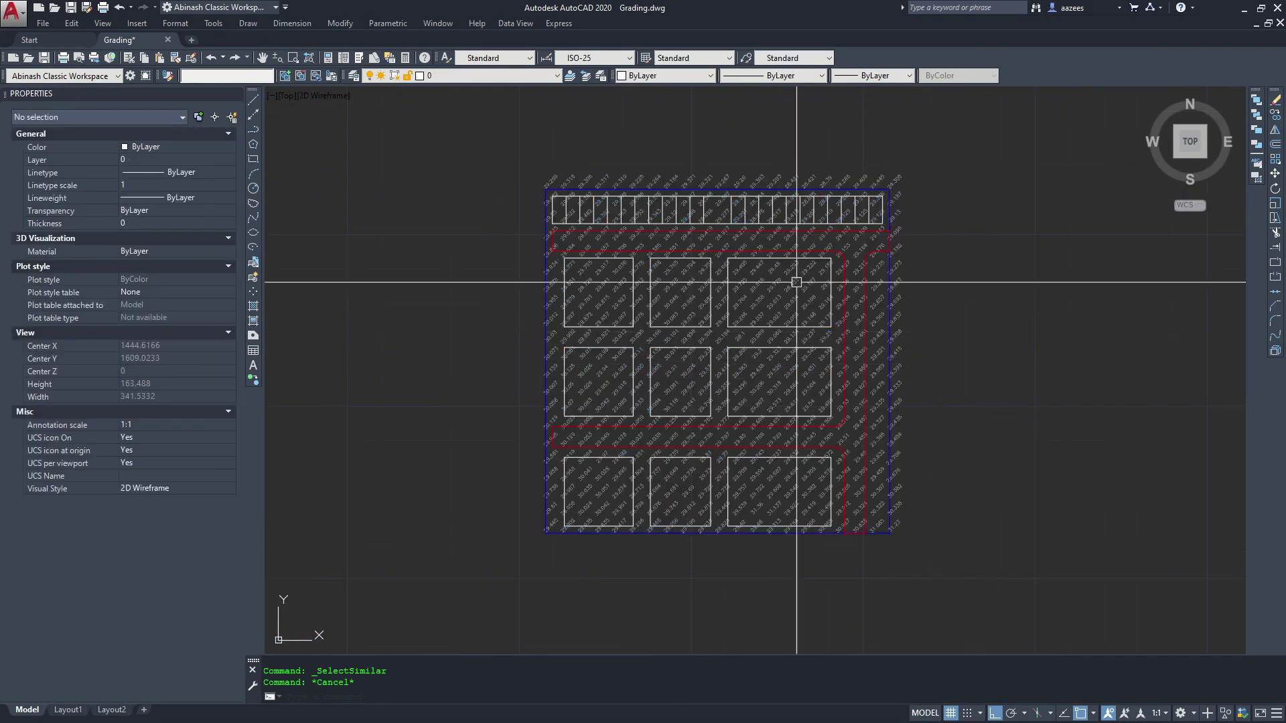
click(949, 339)
click(932, 379)
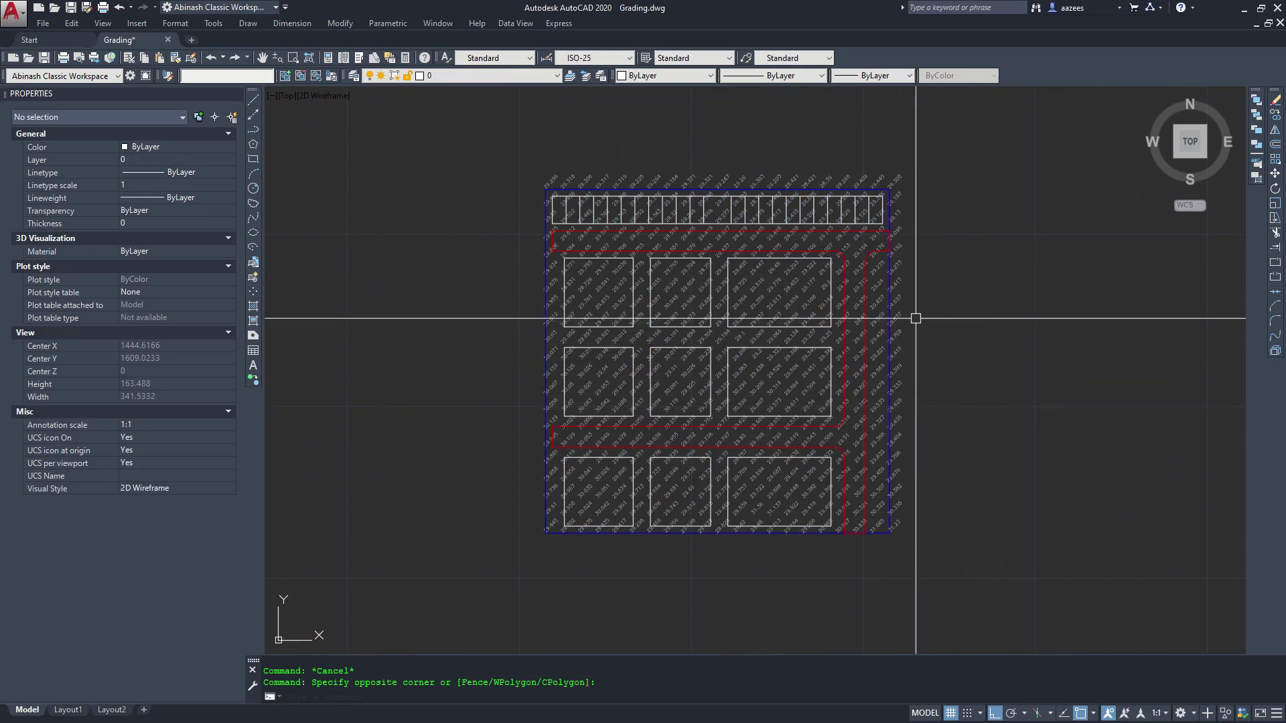
Step: Create a new data extraction named 123 on the Desktop, with the current Grading.dwg drawing as its source
text(DATALINK)
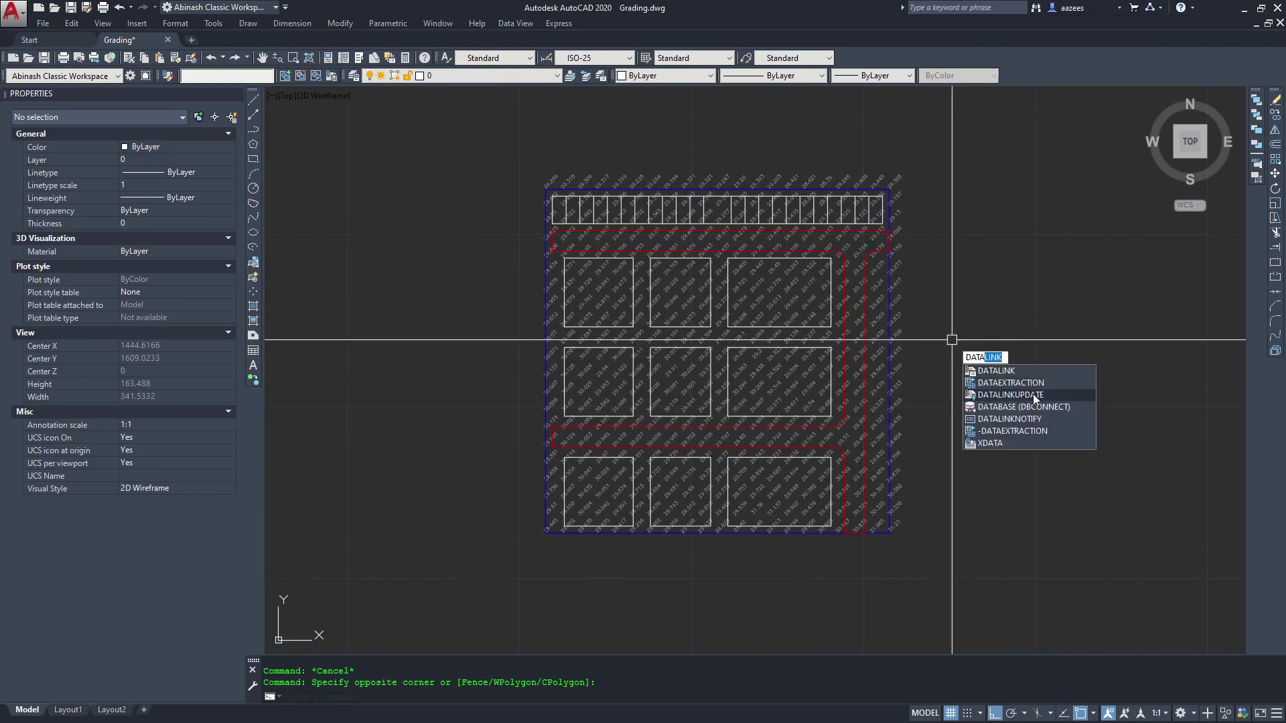
click(1012, 383)
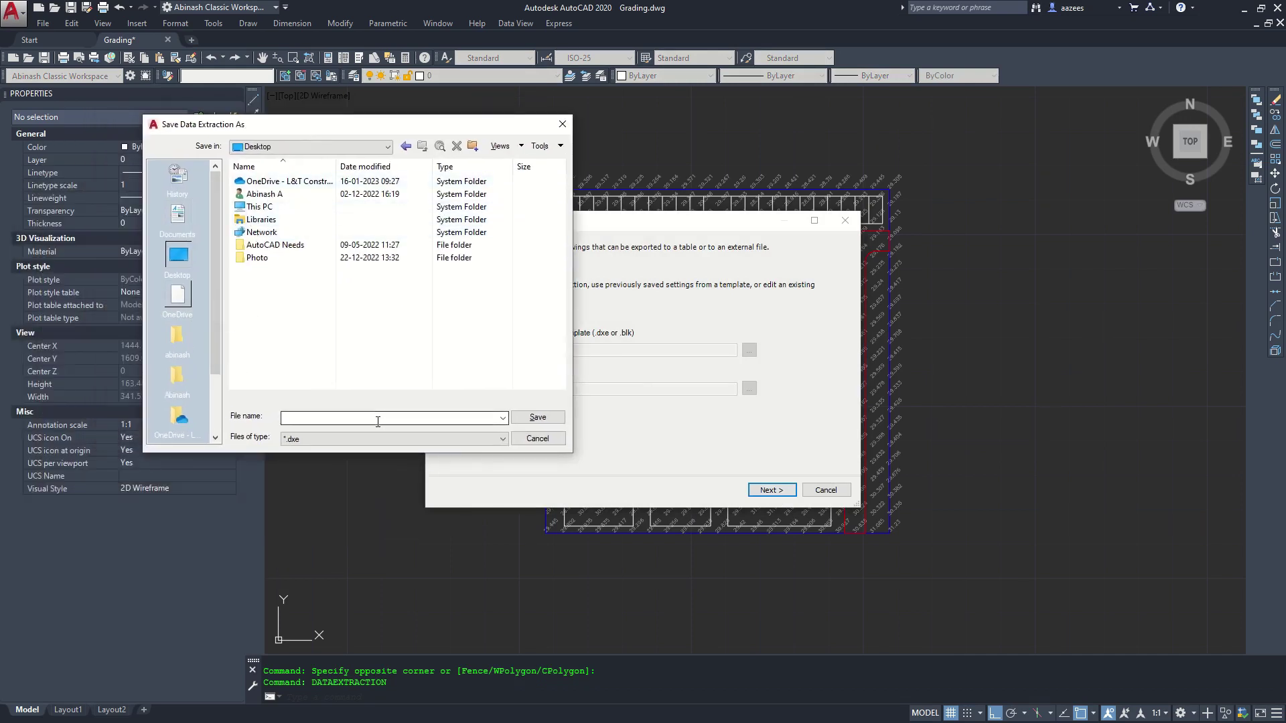
click(378, 420)
text(123)
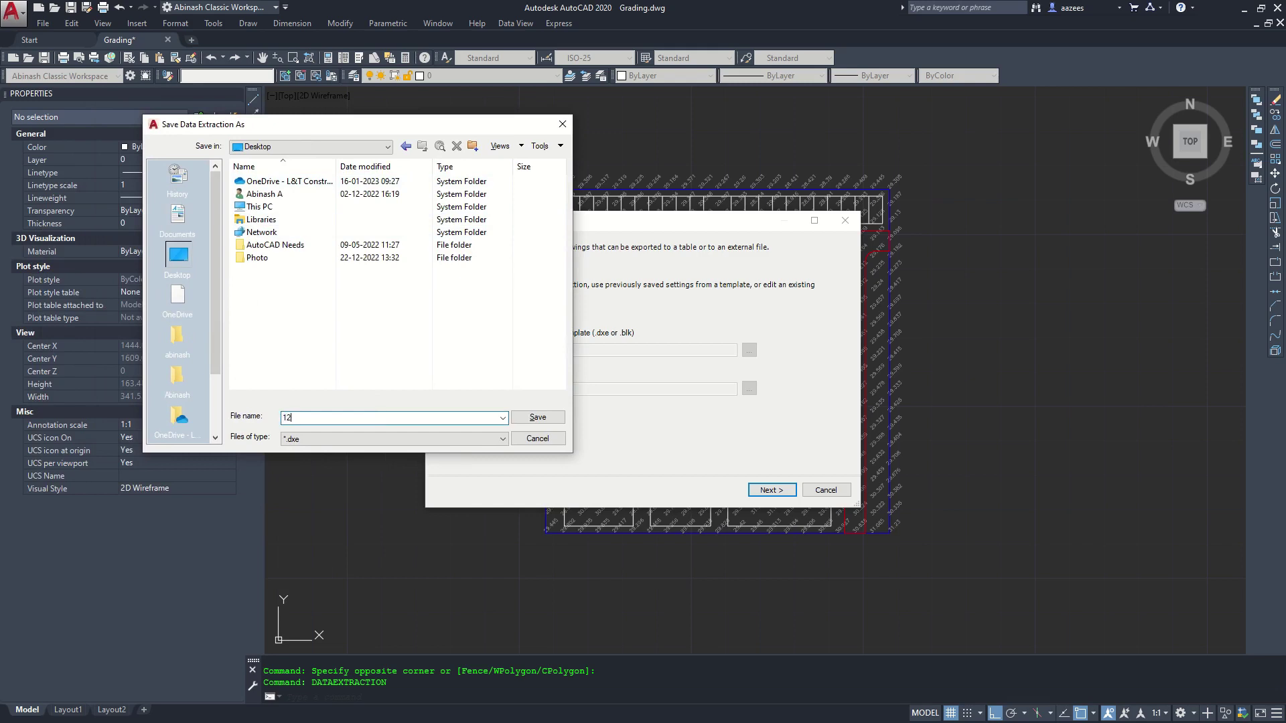
click(529, 418)
click(595, 359)
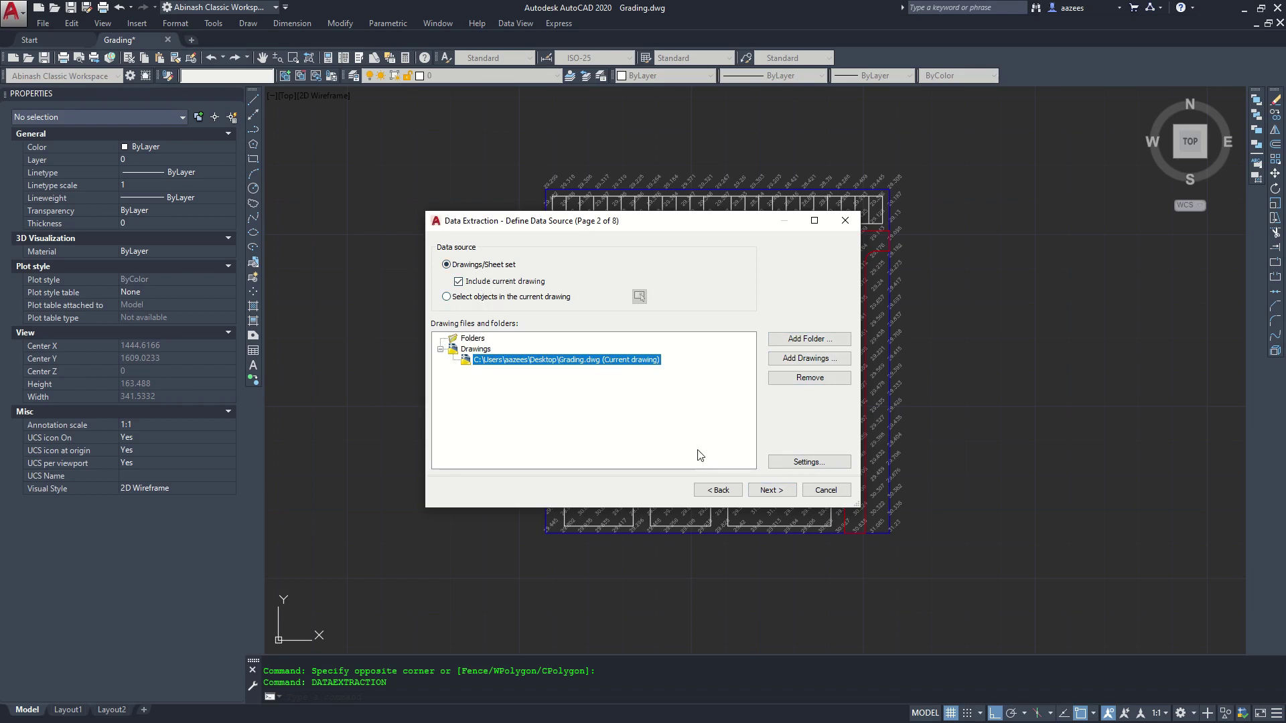
Step: Uncheck Line and Polyline so the extraction covers only Text objects
click(771, 495)
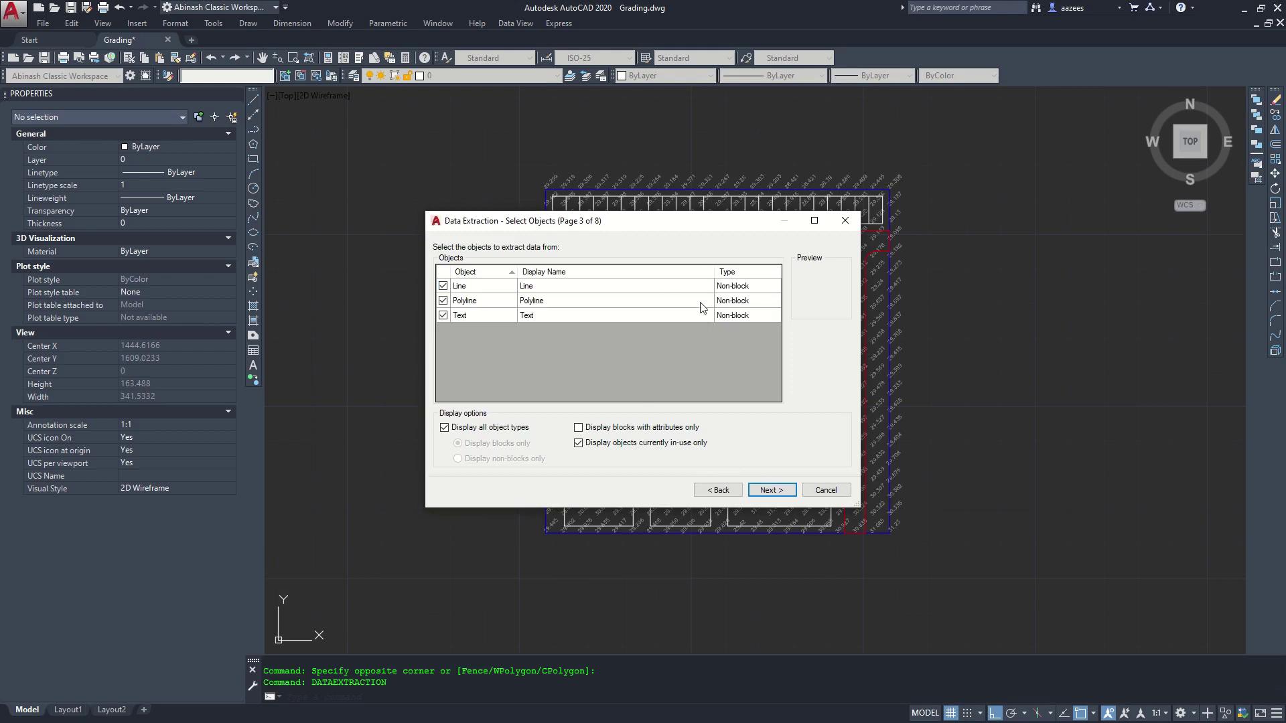
click(443, 286)
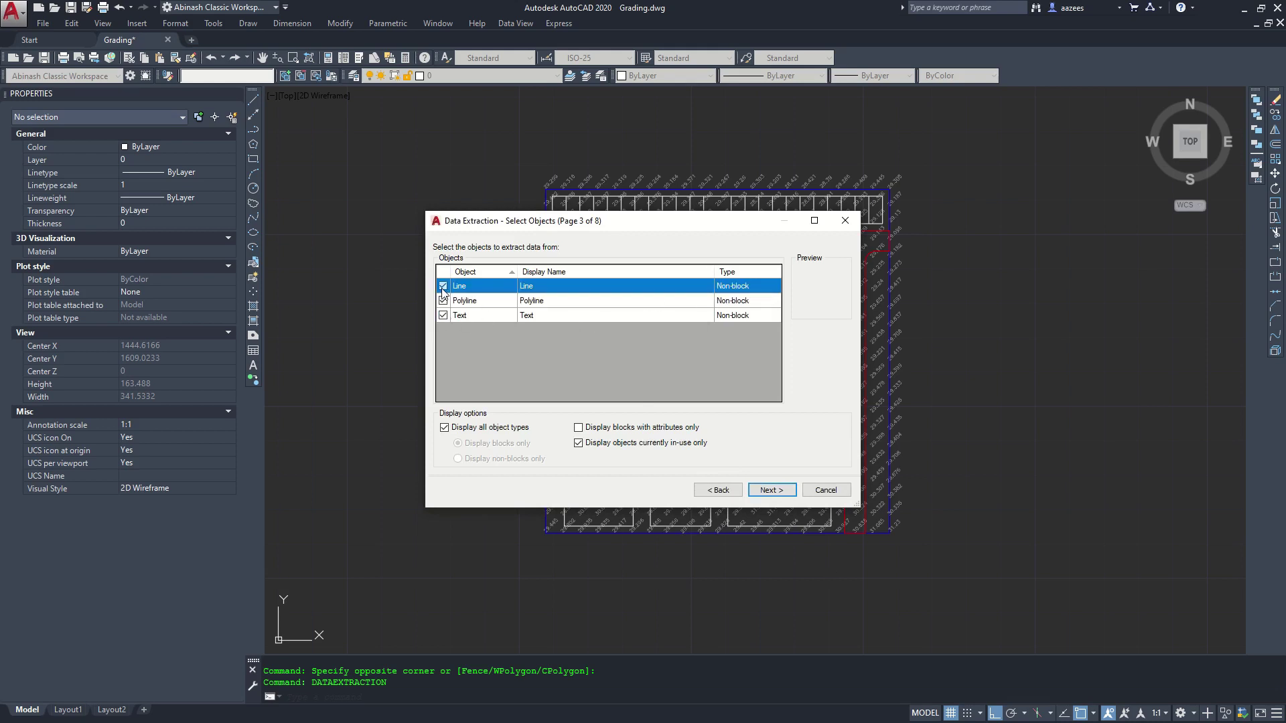
click(443, 300)
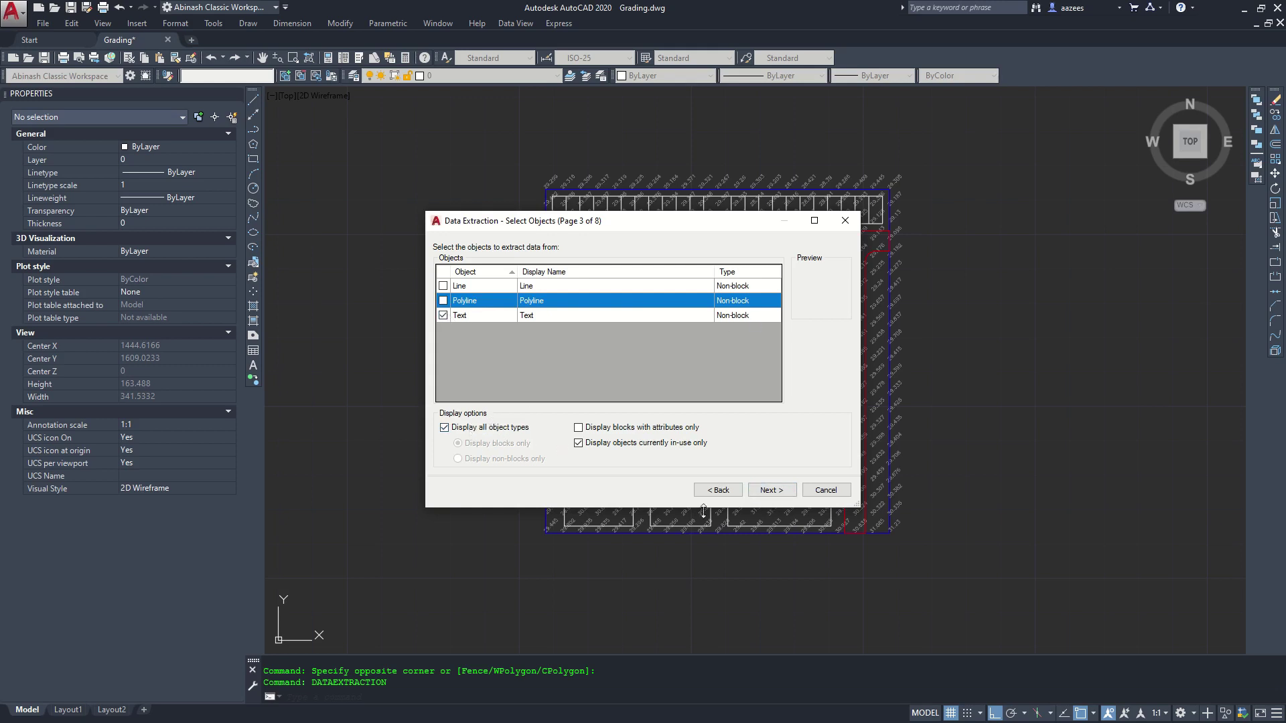
click(763, 497)
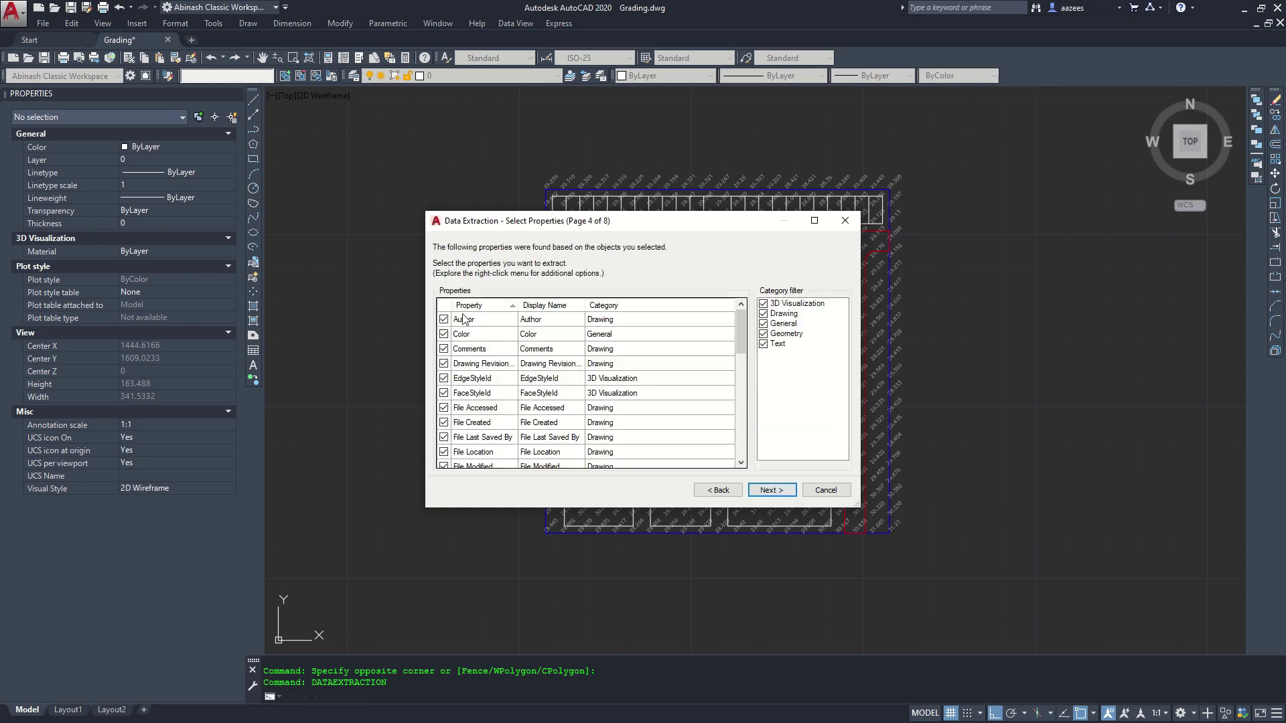
Step: Keep only the Geometry and Text properties, excluding Obliquing, Rotation, Style, Thickness and Width Factor
click(763, 303)
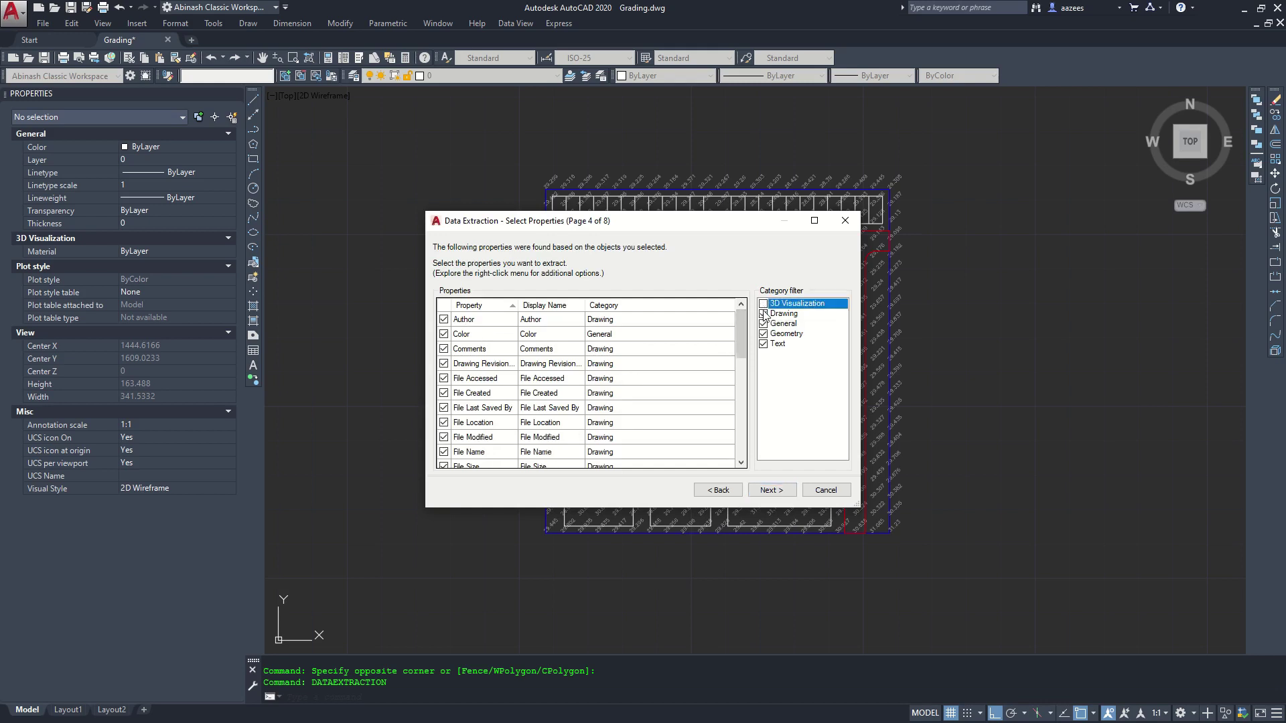
click(763, 313)
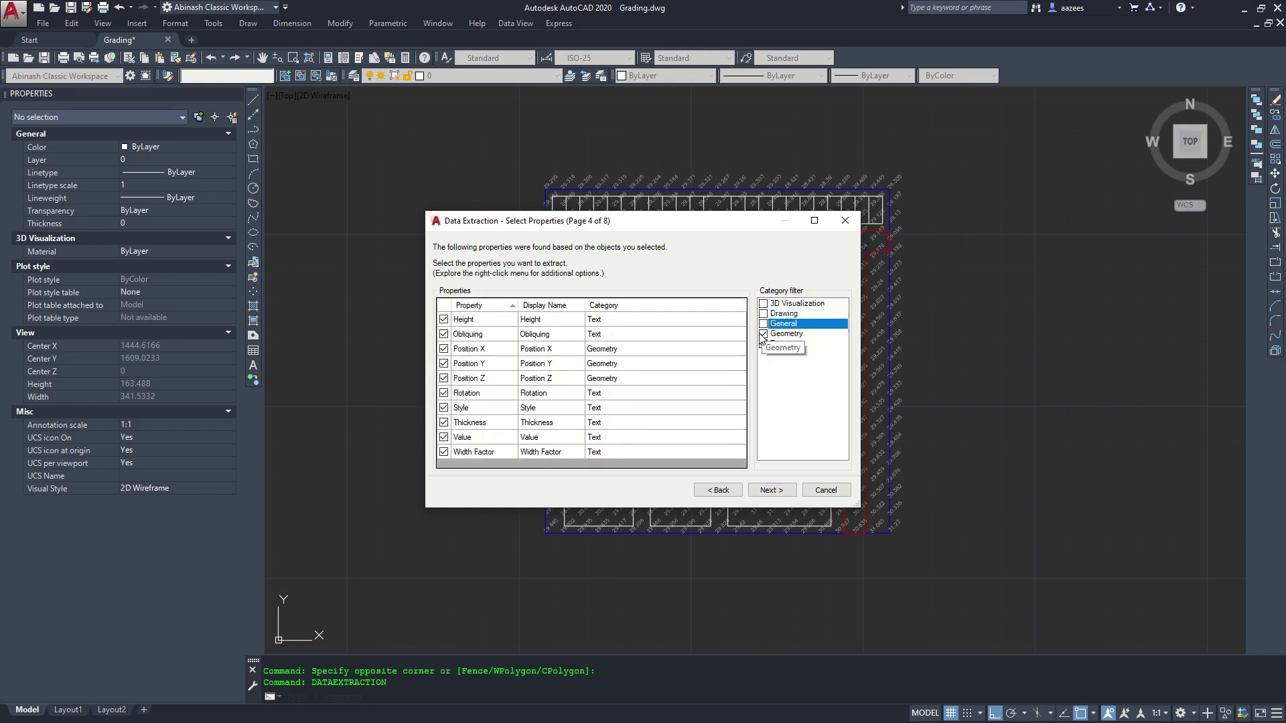
click(763, 334)
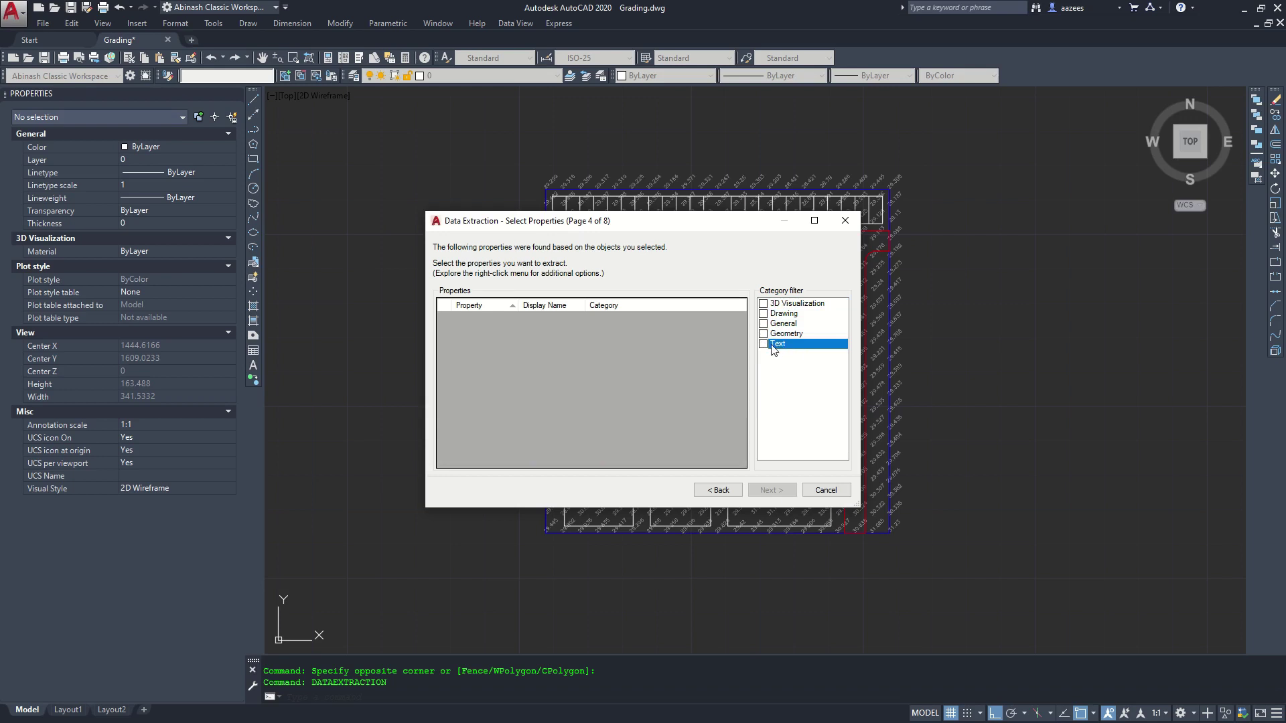
click(763, 334)
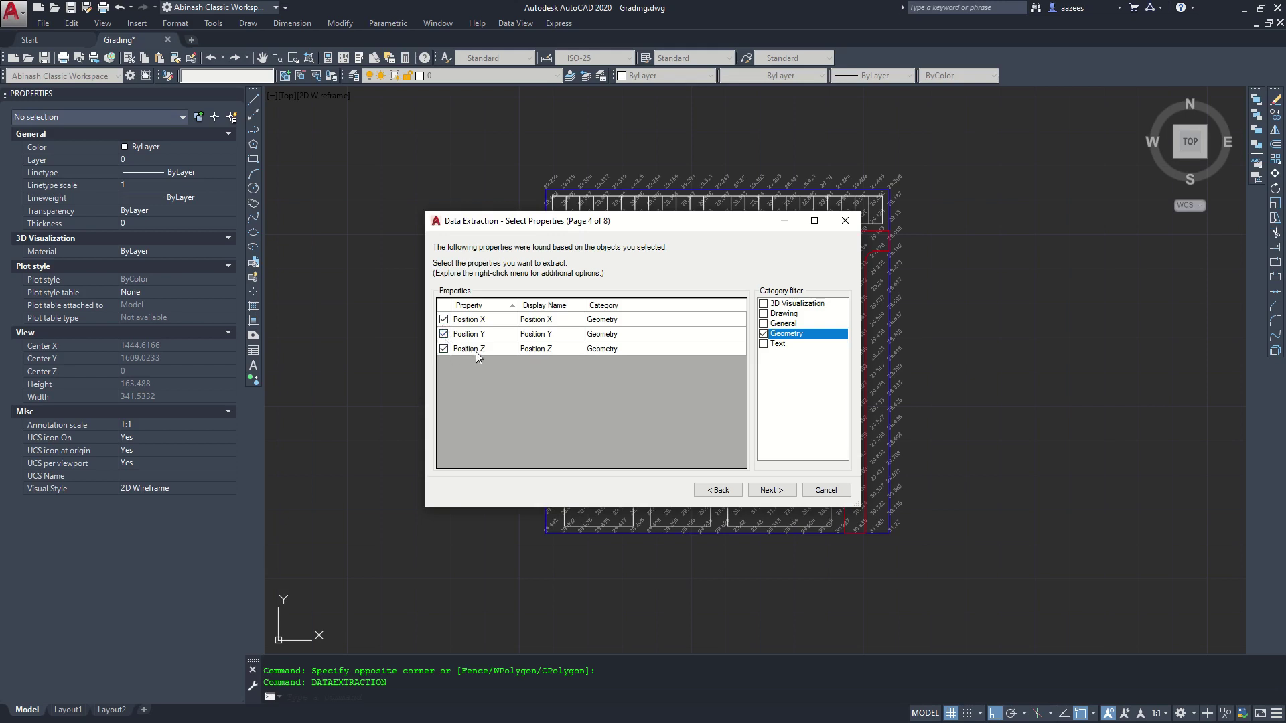
click(763, 344)
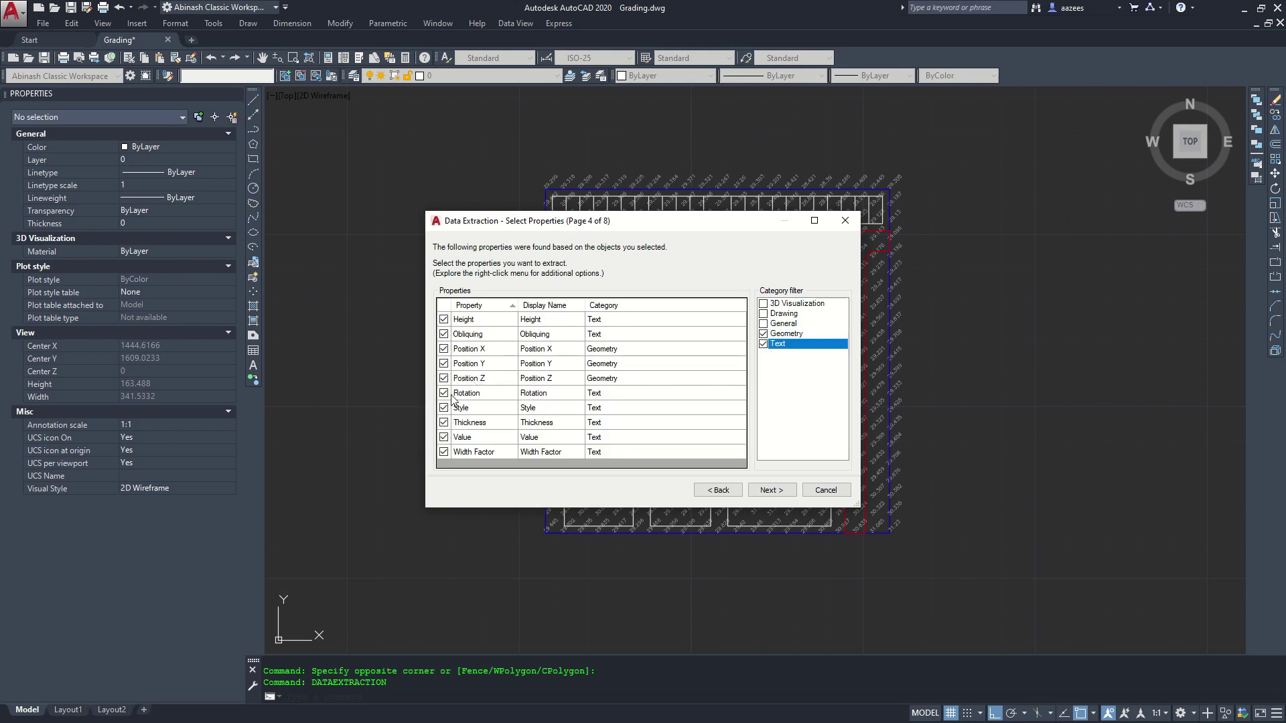
click(447, 454)
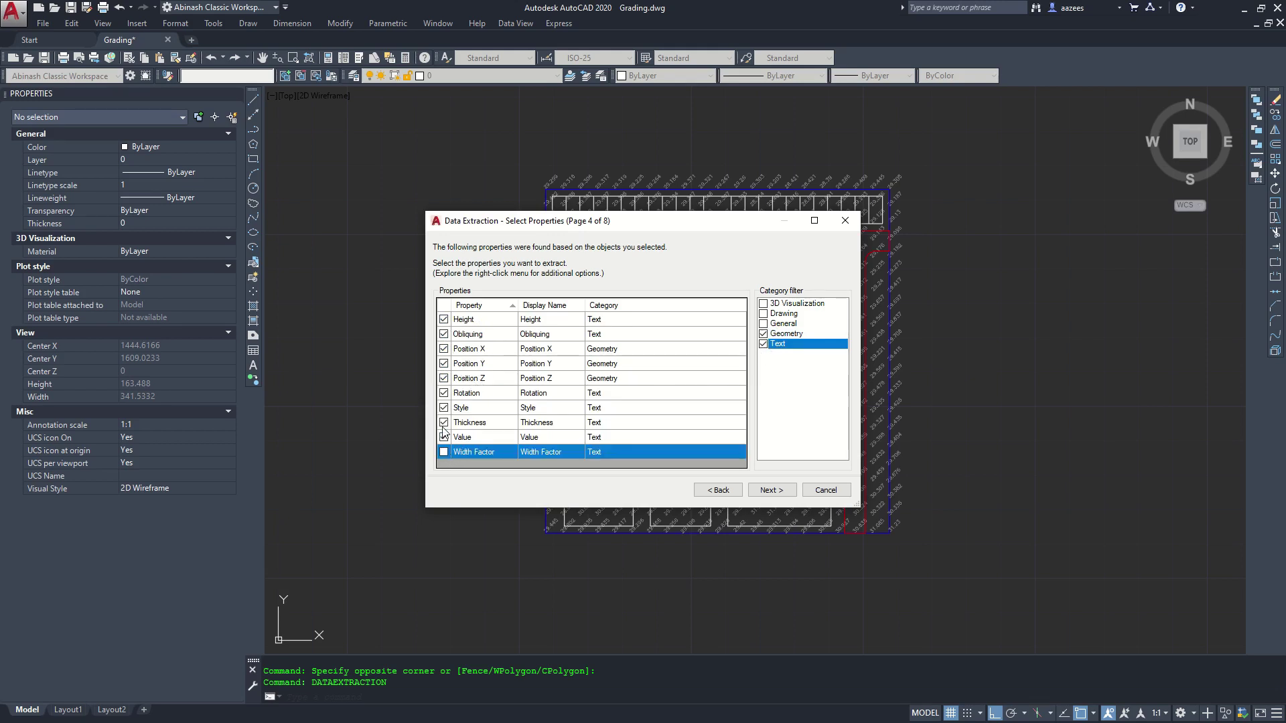
click(443, 422)
click(443, 408)
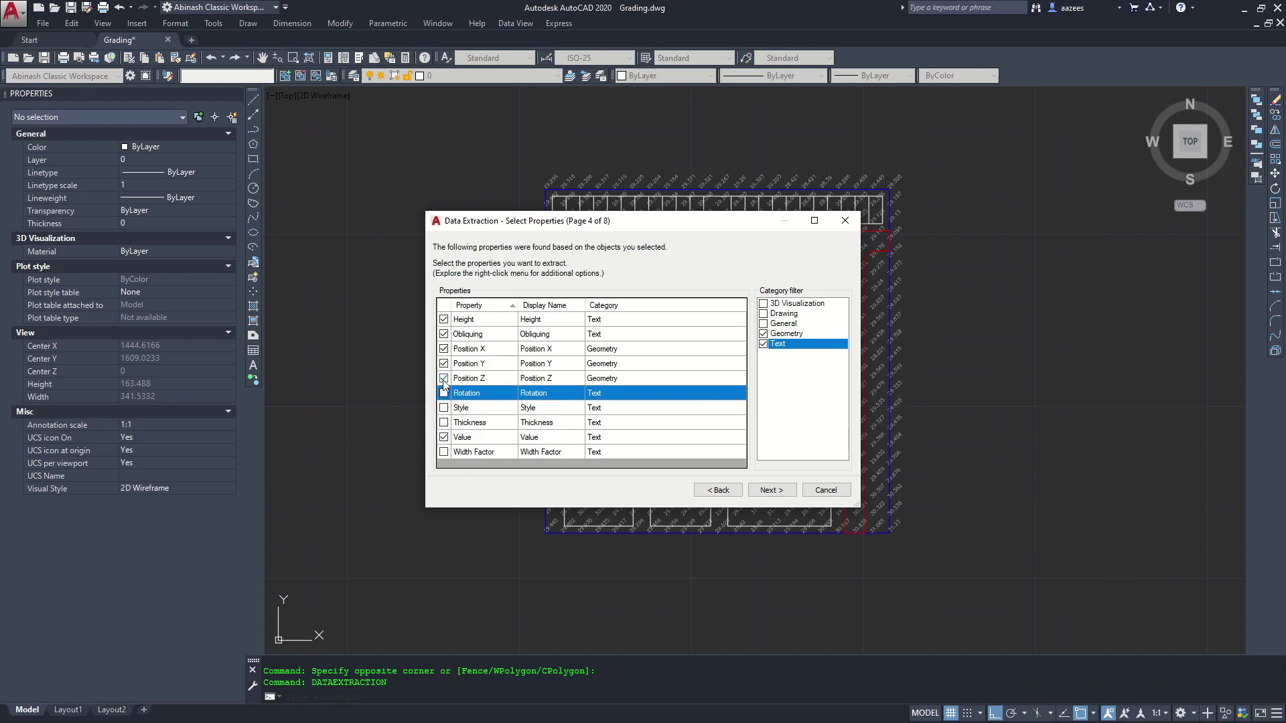
click(444, 334)
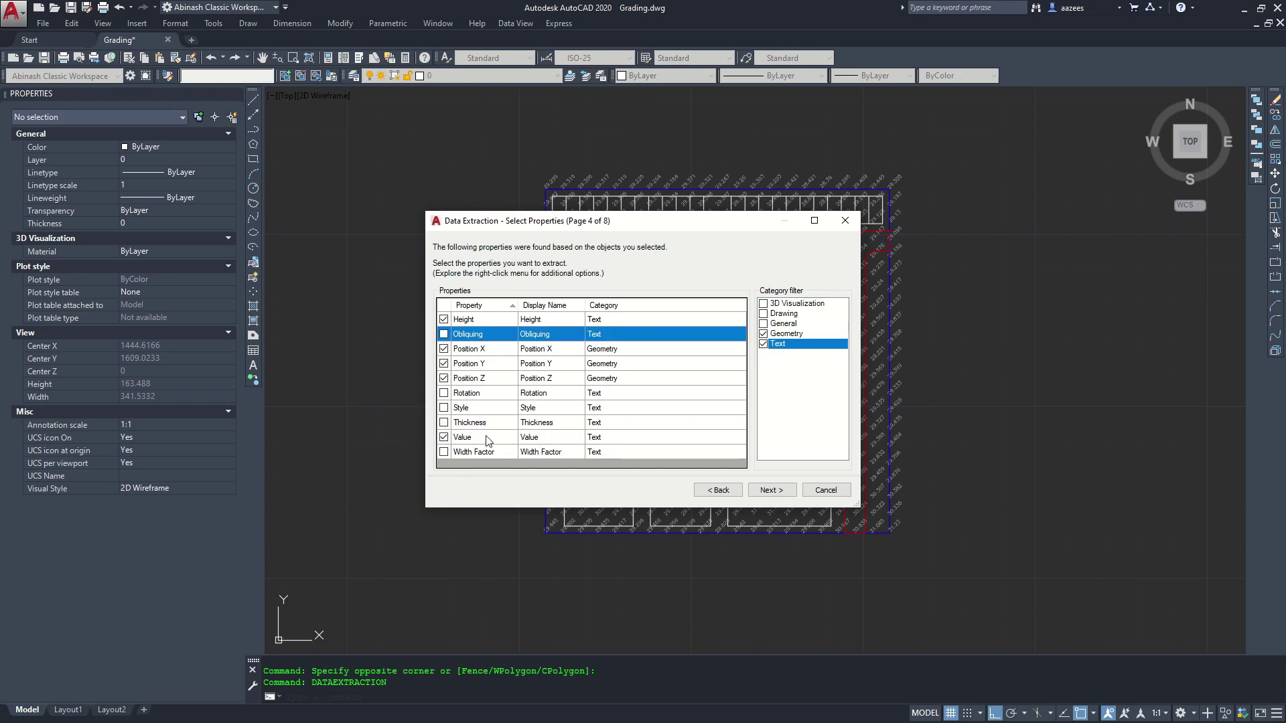
click(768, 494)
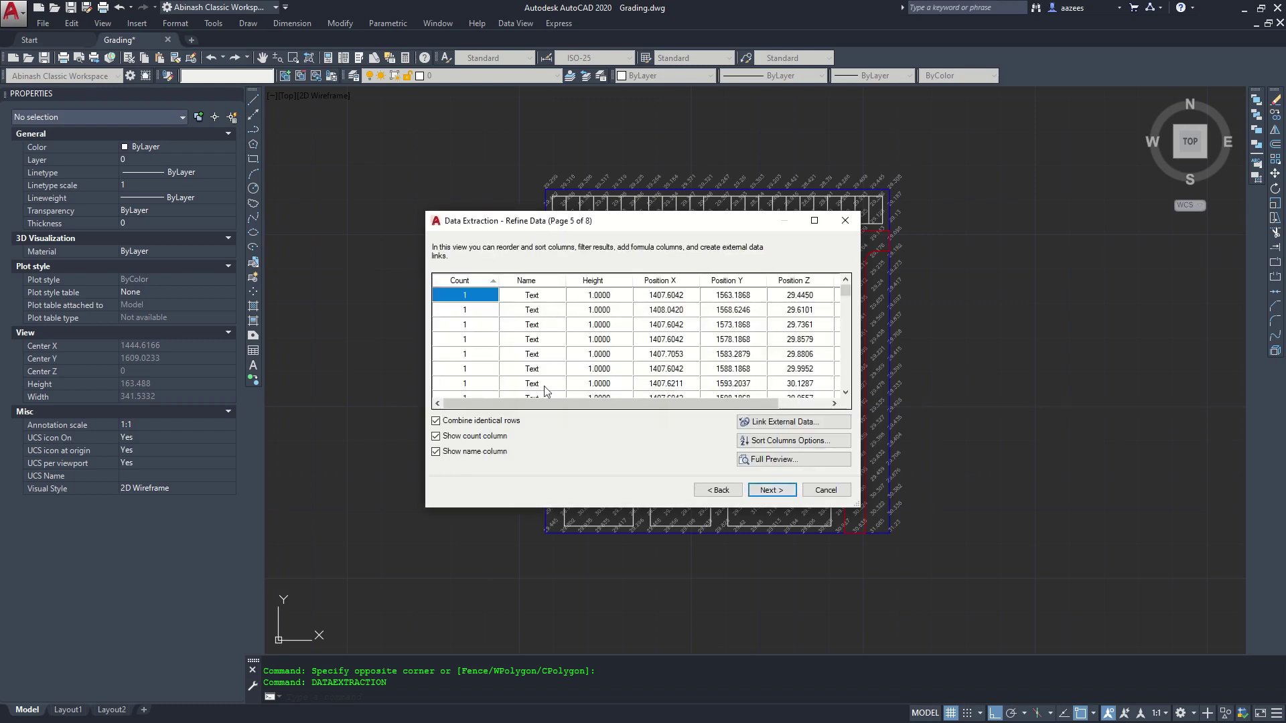
Step: Drop the Count and Name columns from the extraction preview table
click(474, 439)
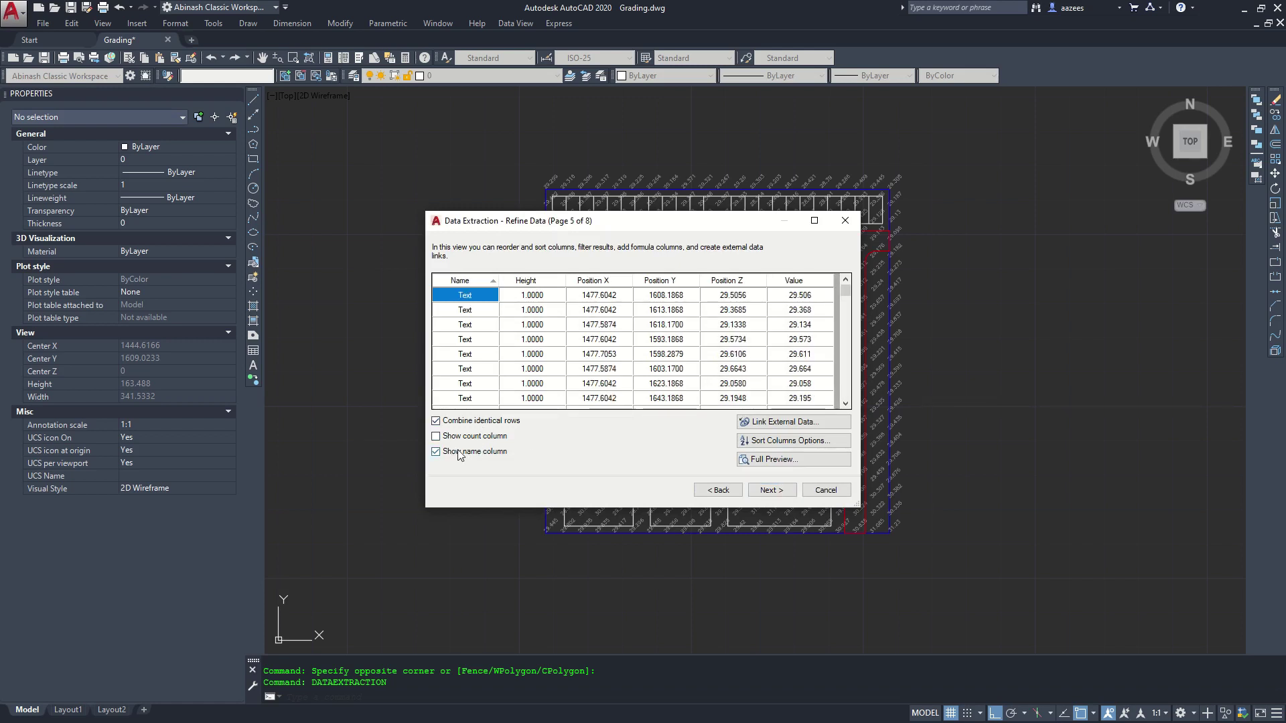
click(461, 453)
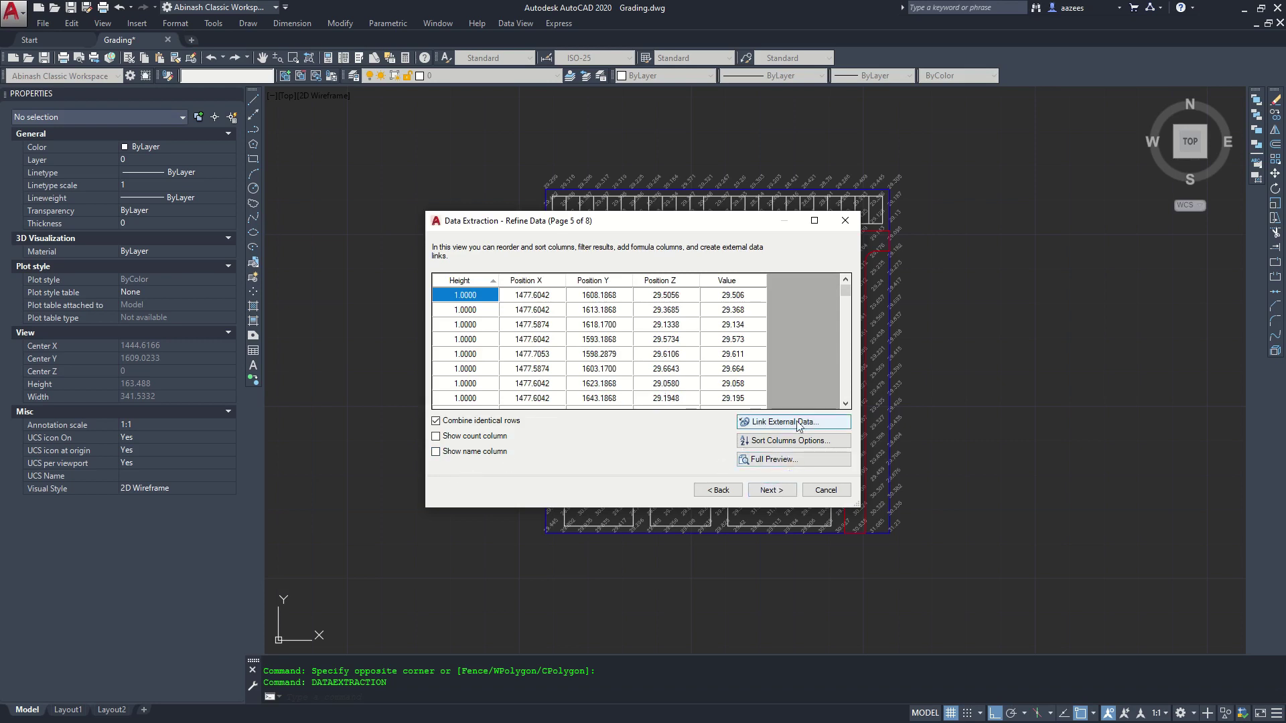
click(773, 492)
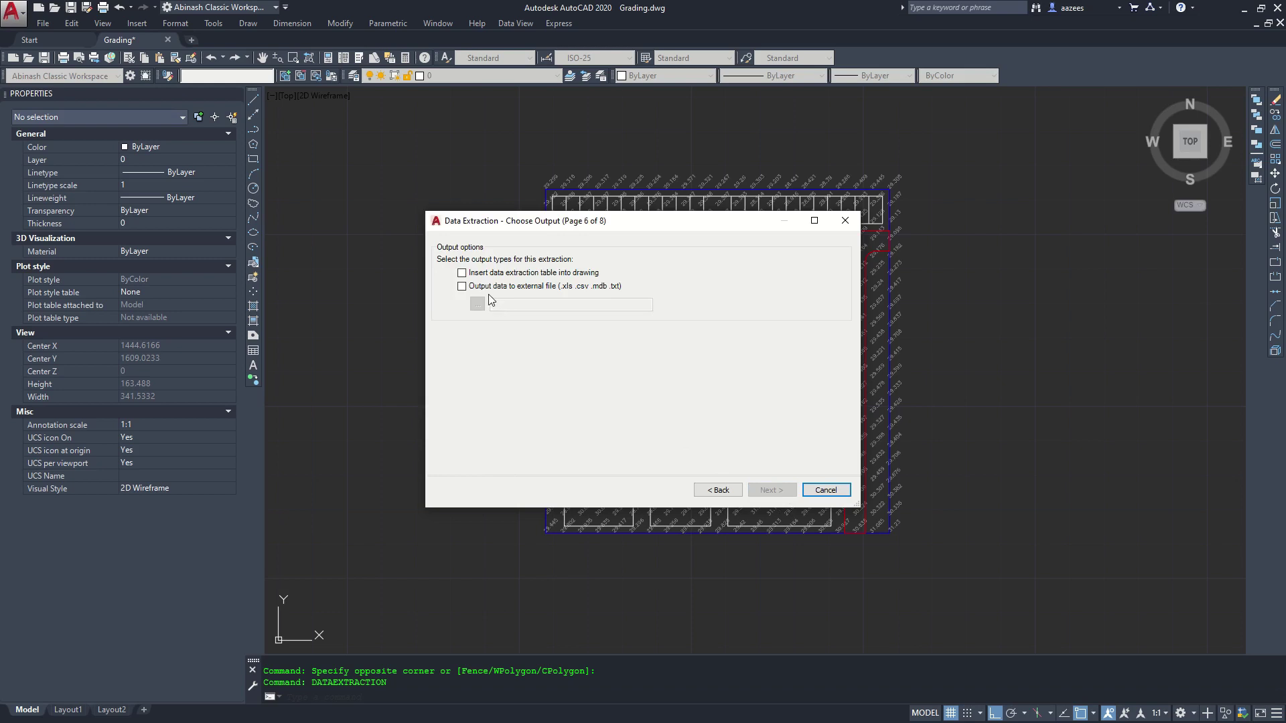
Step: Send the extraction output to Grading.xls on the Desktop and finish the wizard
click(536, 288)
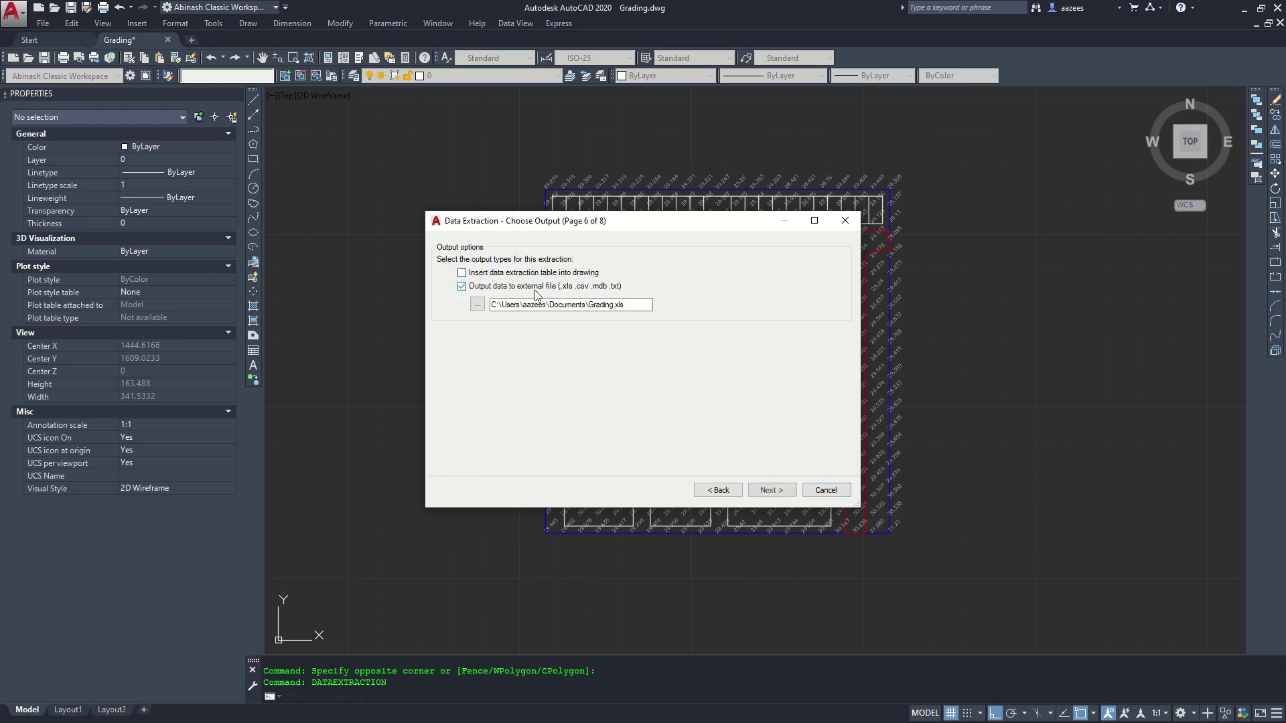
click(478, 304)
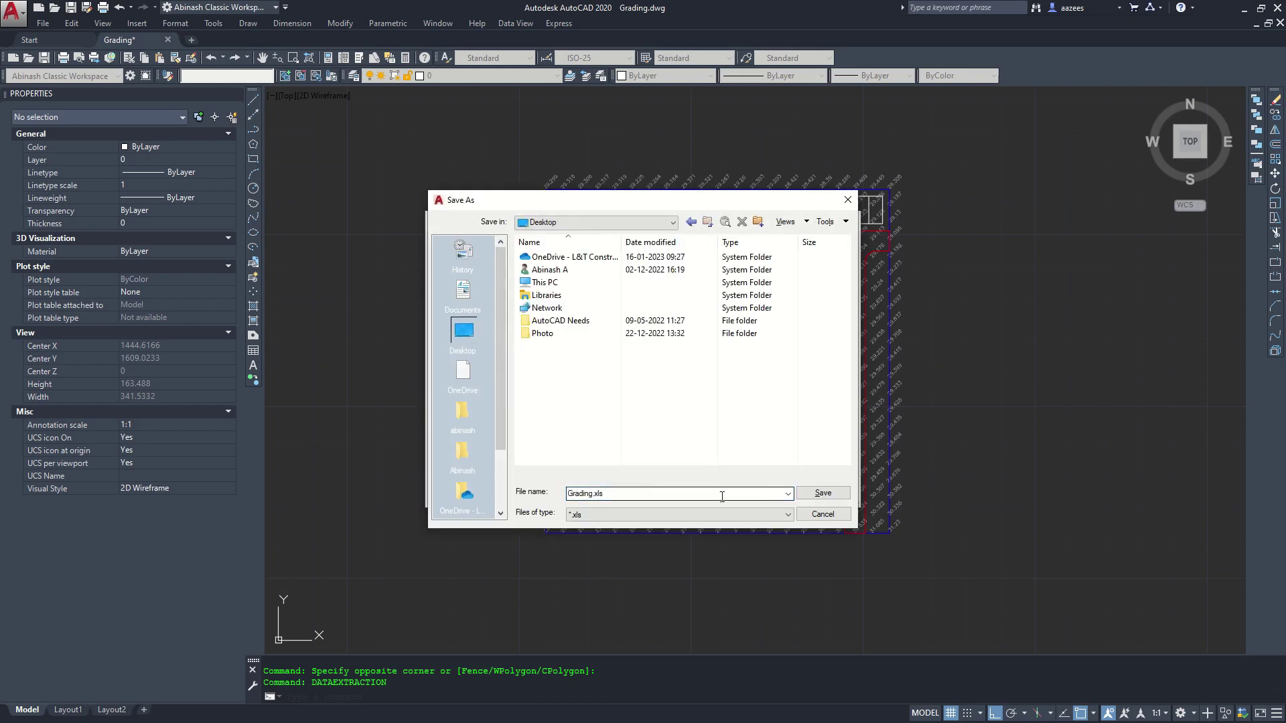
click(823, 493)
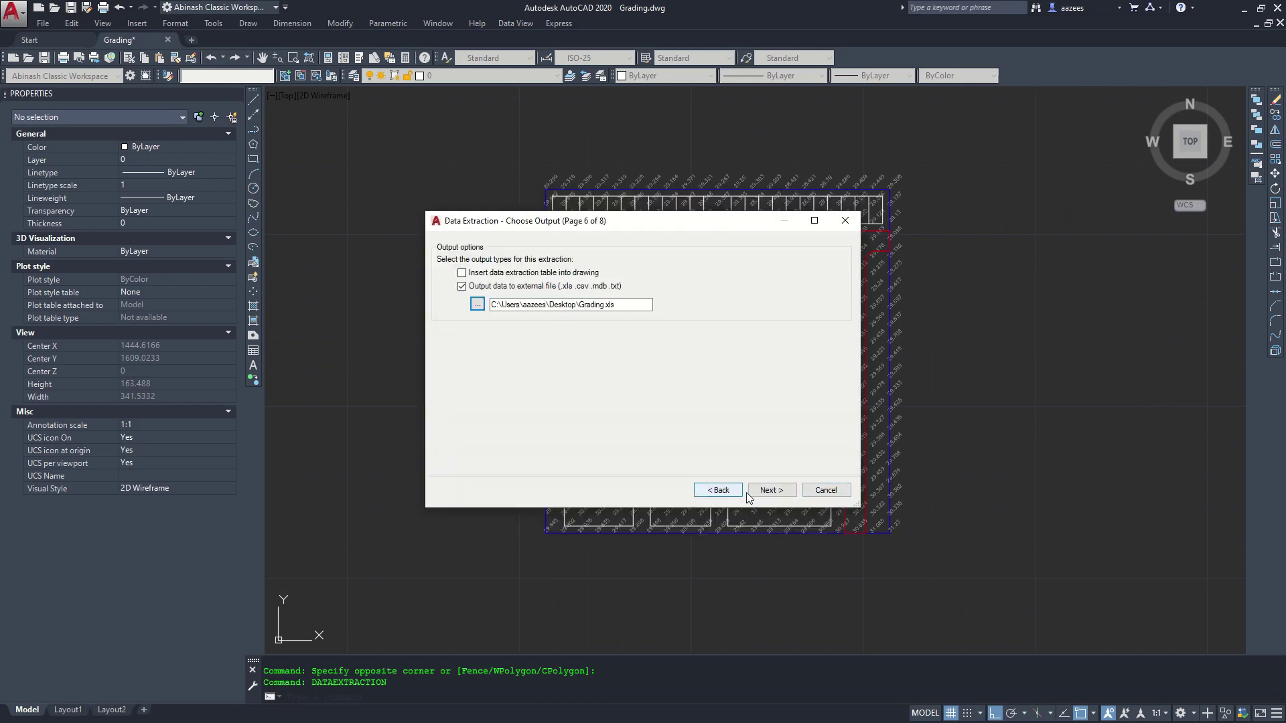
click(771, 490)
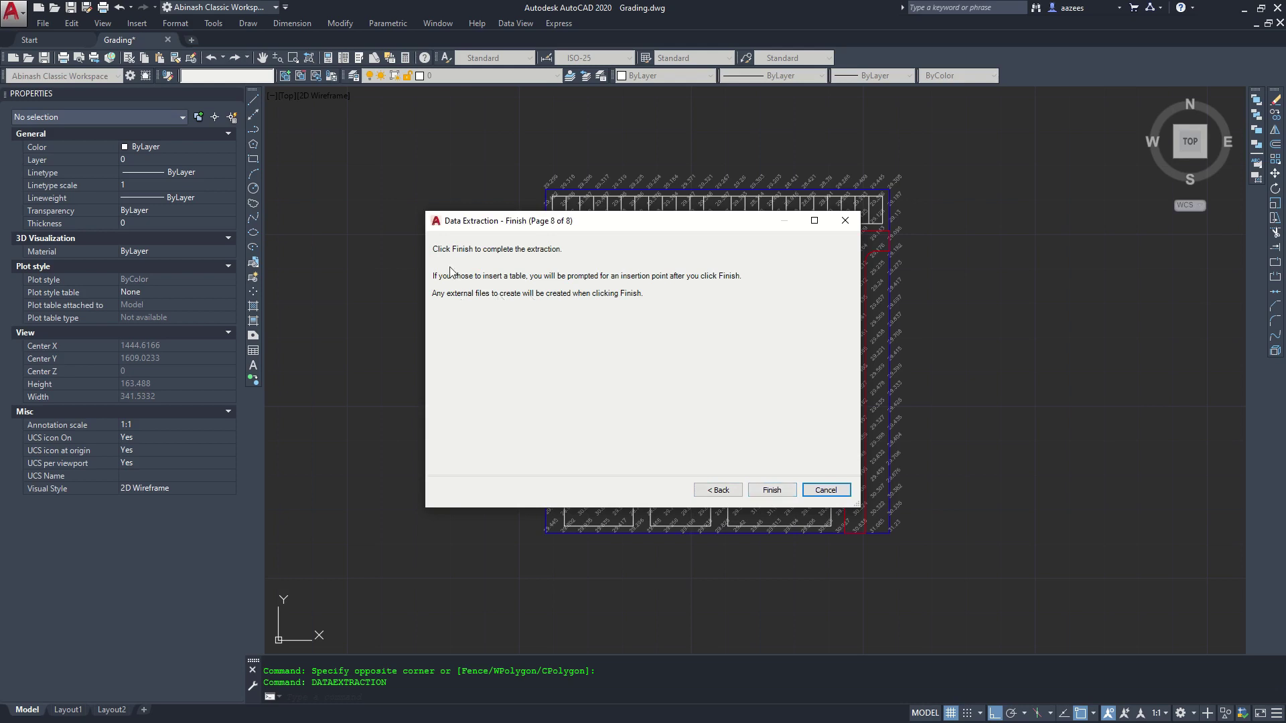
click(789, 495)
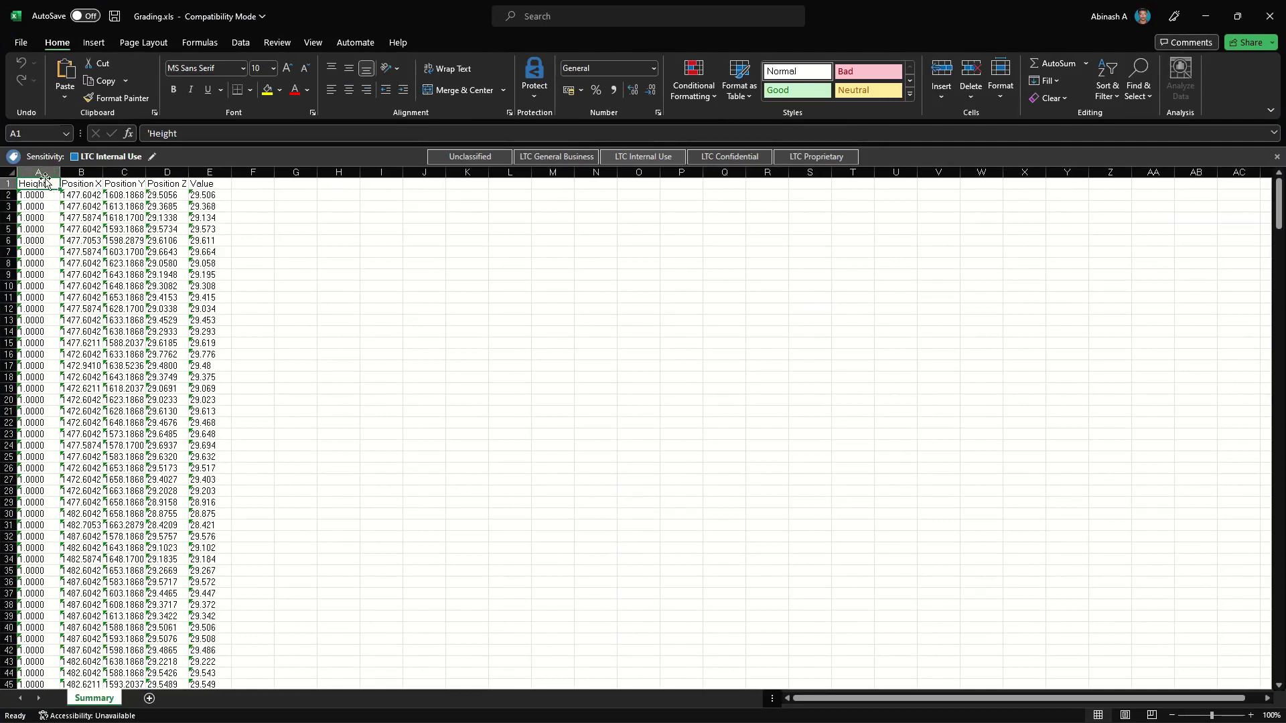
Step: Delete the Height column (column A) from Grading.xls
click(44, 178)
right_click(44, 178)
click(89, 315)
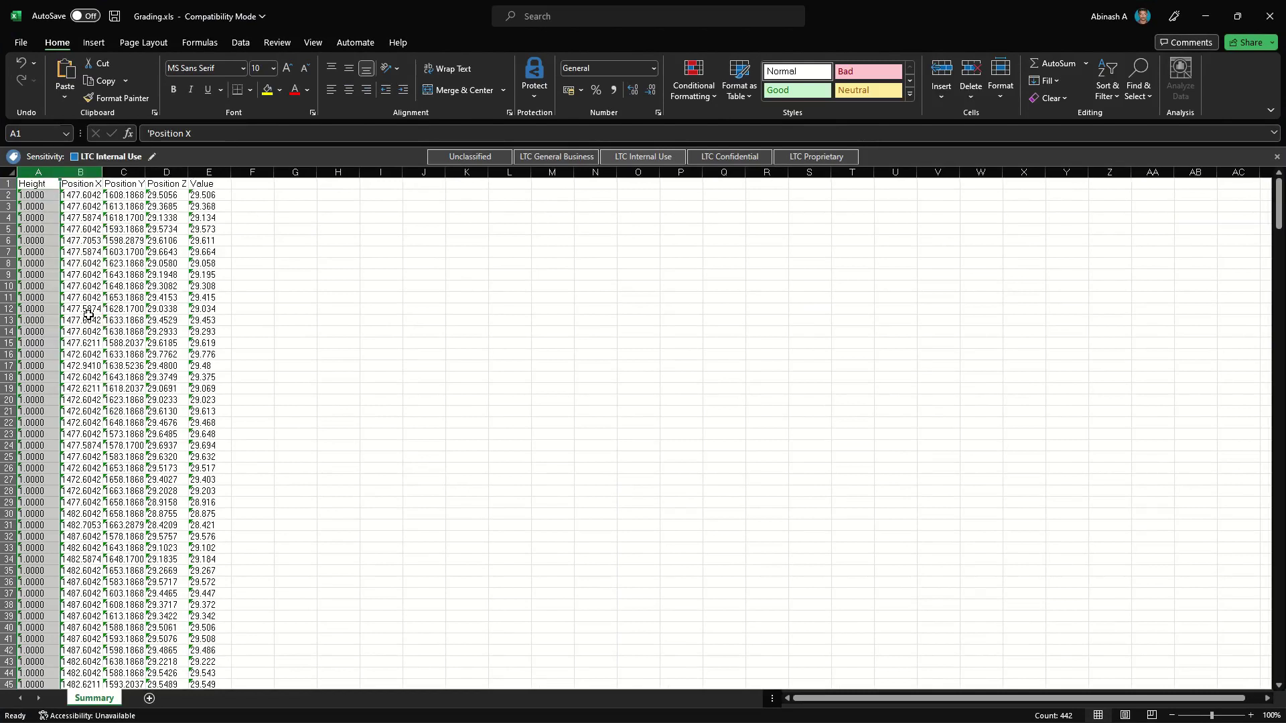
Step: Review the remaining Position X, Position Y and Position Z headings in row 1
click(8, 184)
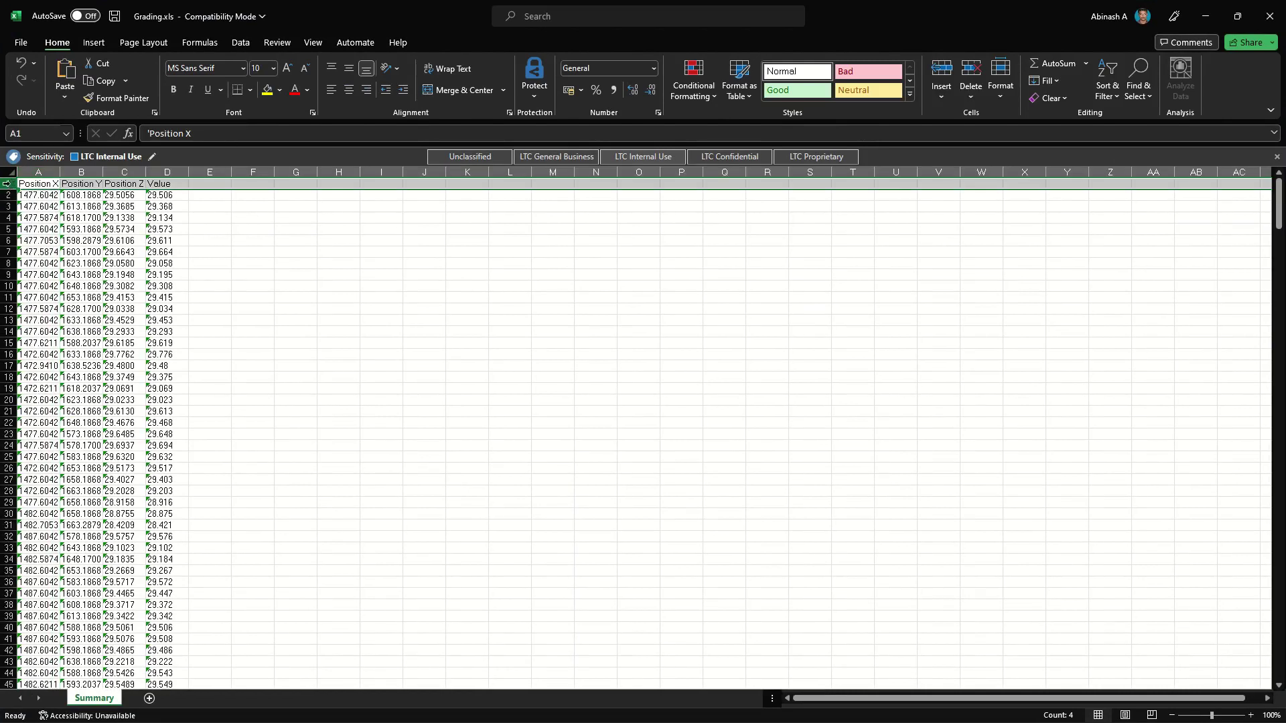
click(46, 183)
click(83, 183)
click(125, 186)
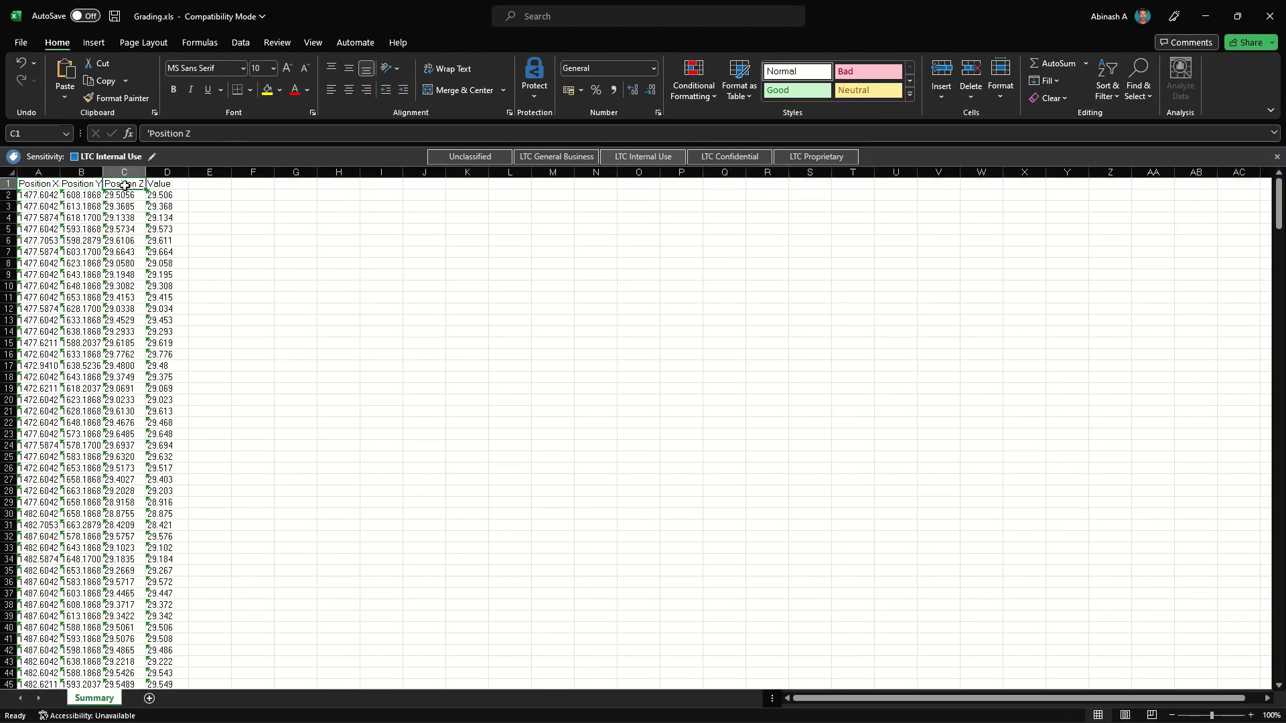
ctrl+scroll(97, 232, up, 1)
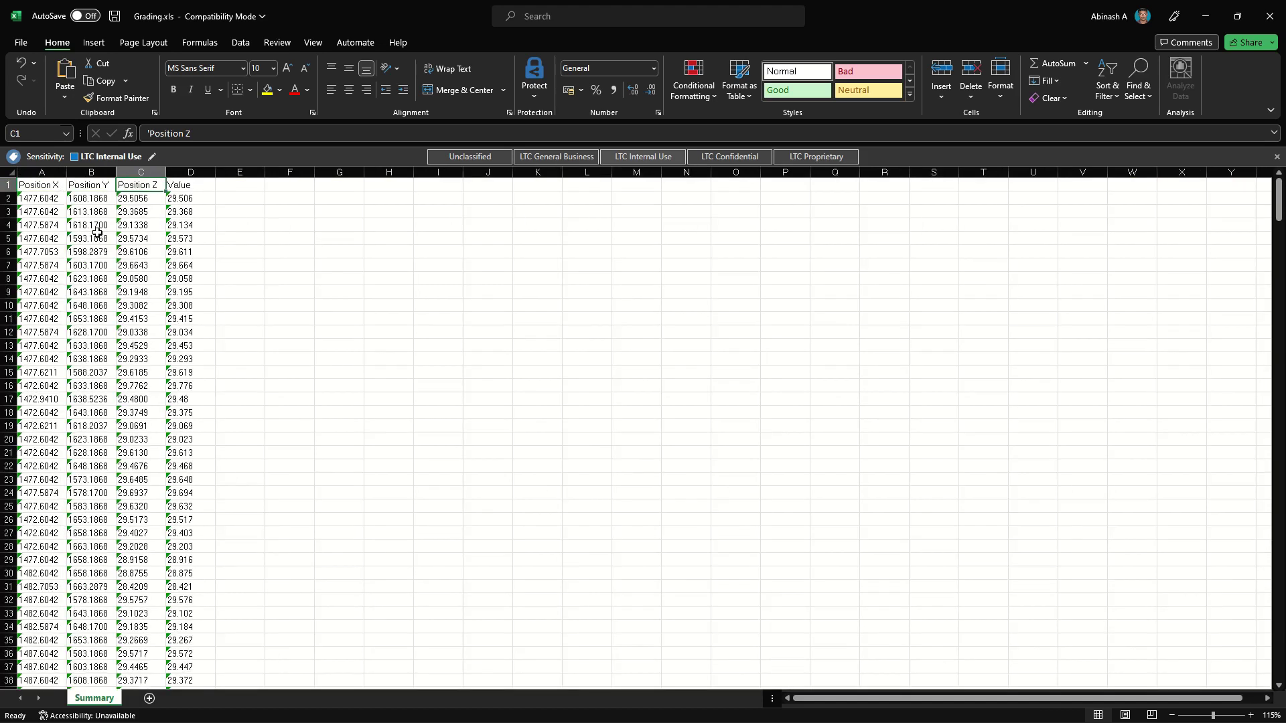
ctrl+scroll(98, 231, up, 2)
click(79, 195)
Step: Delete the heading row (row 1) from the sheet
click(134, 194)
click(185, 194)
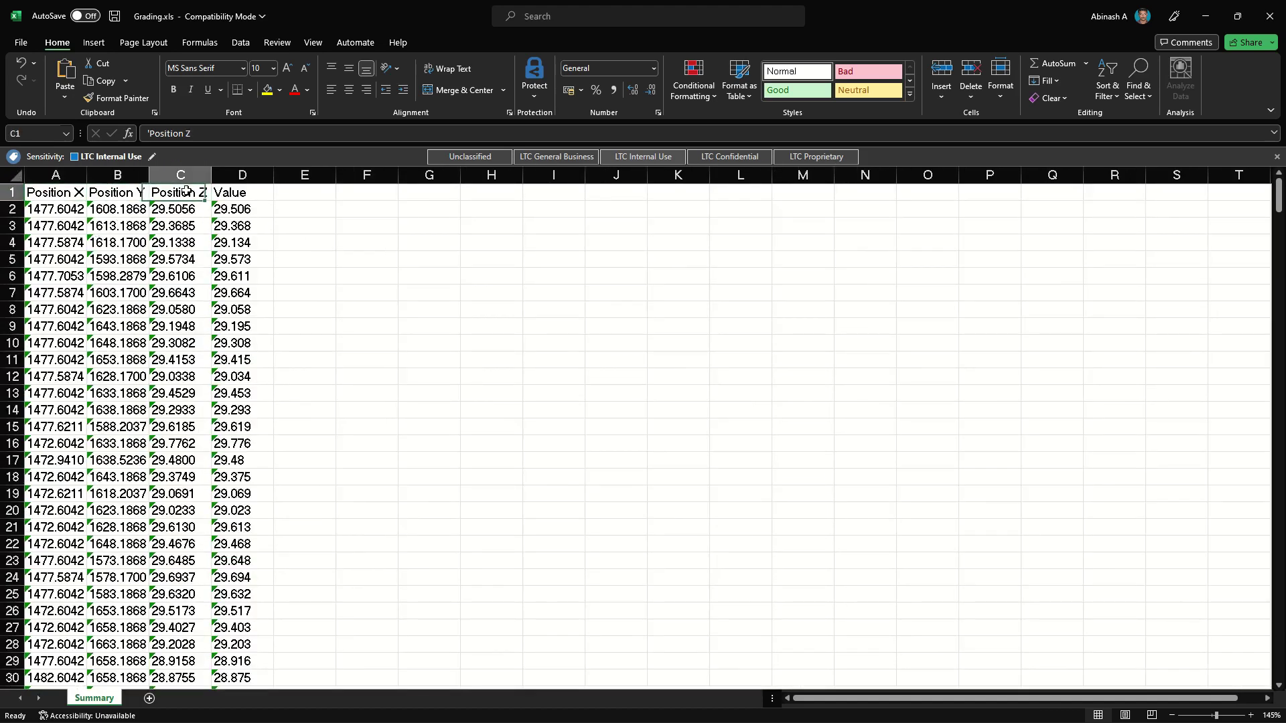
click(13, 193)
right_click(12, 193)
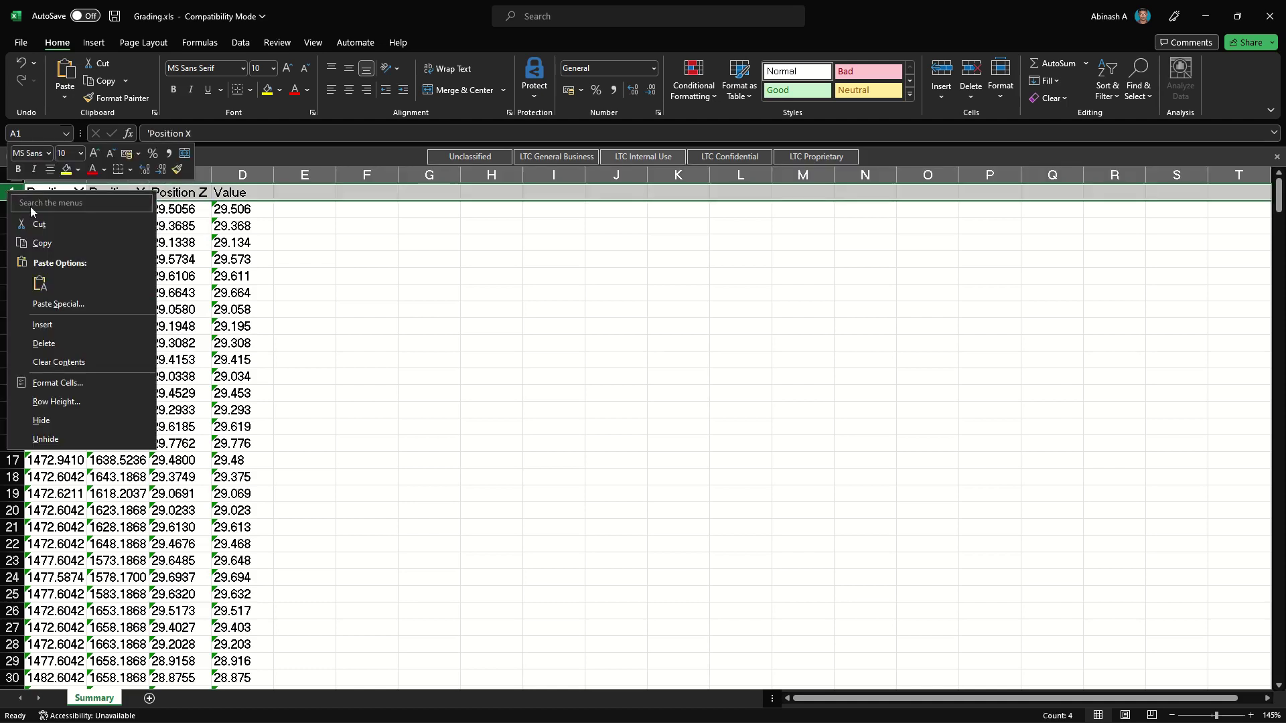
click(44, 343)
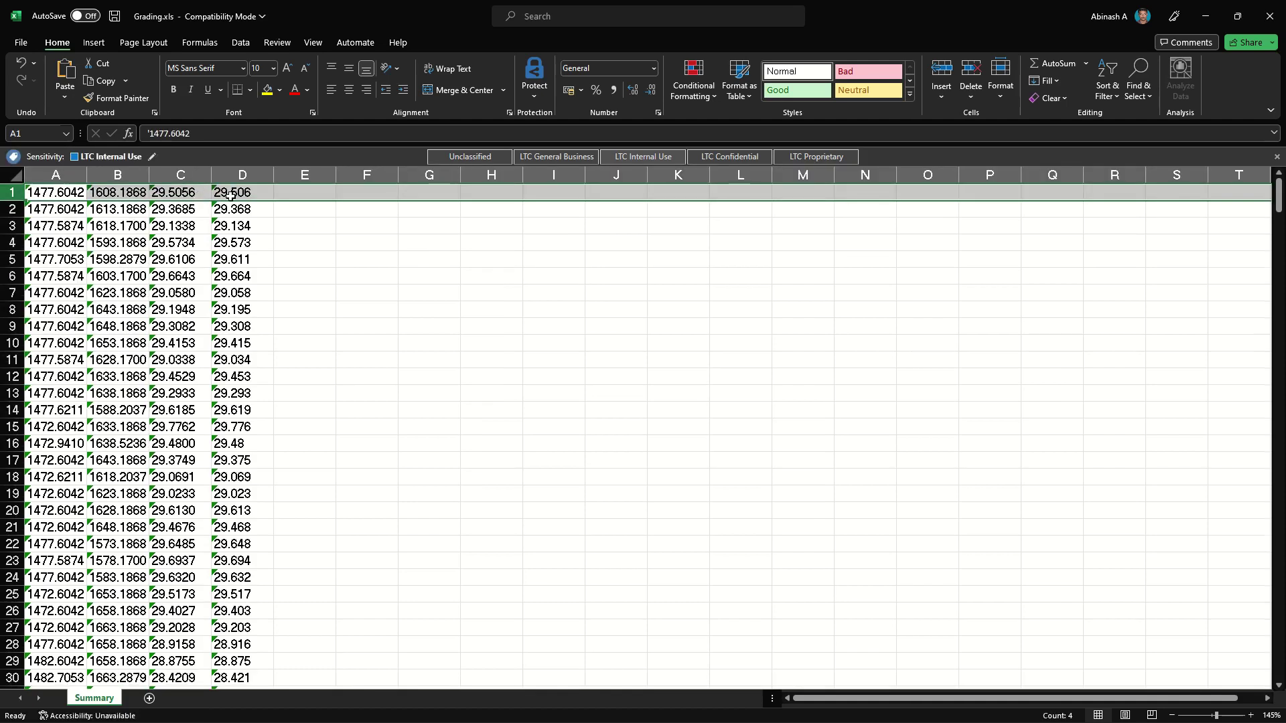
Step: Delete the Value column and select the X, Y, Z columns A to C
click(184, 197)
click(228, 194)
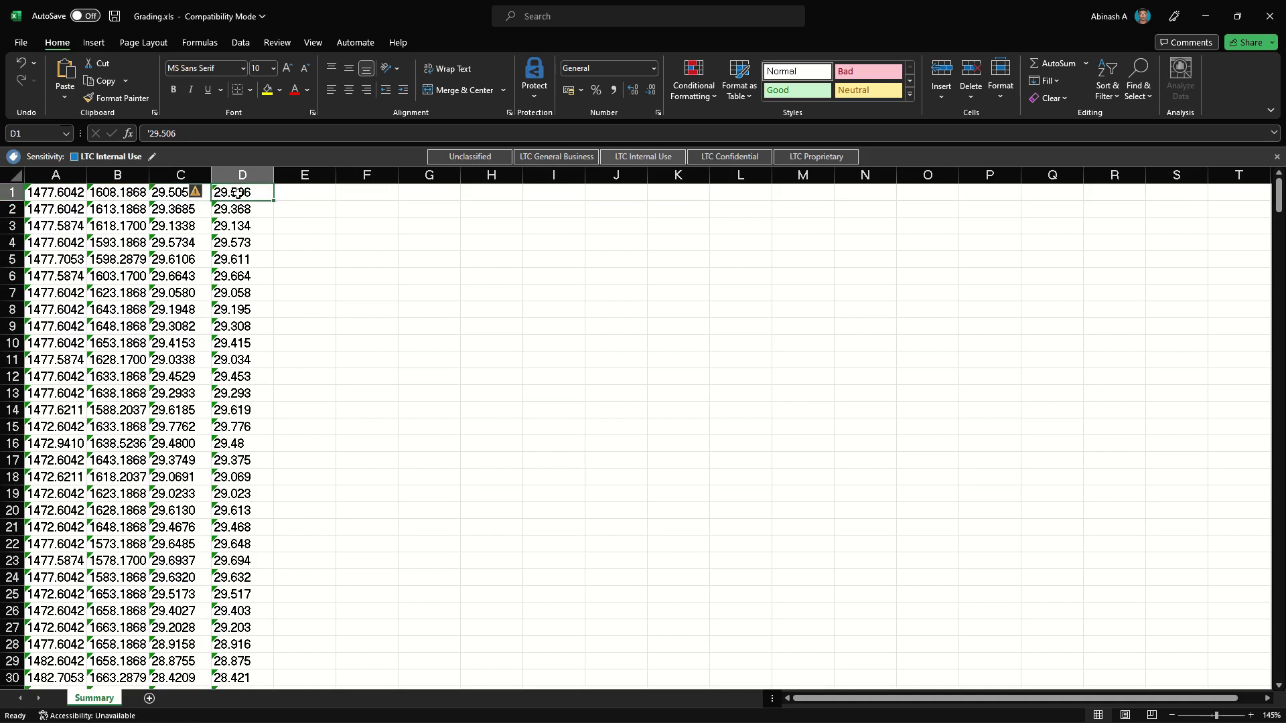
click(242, 175)
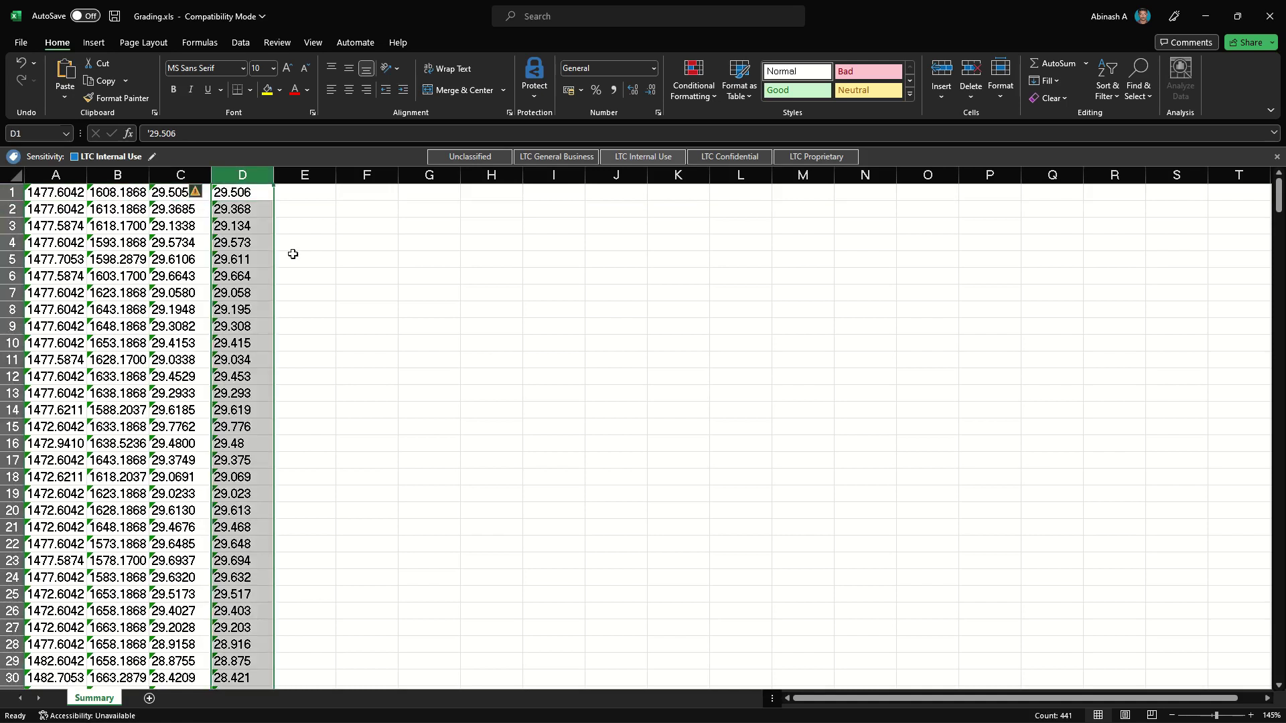
right_click(254, 175)
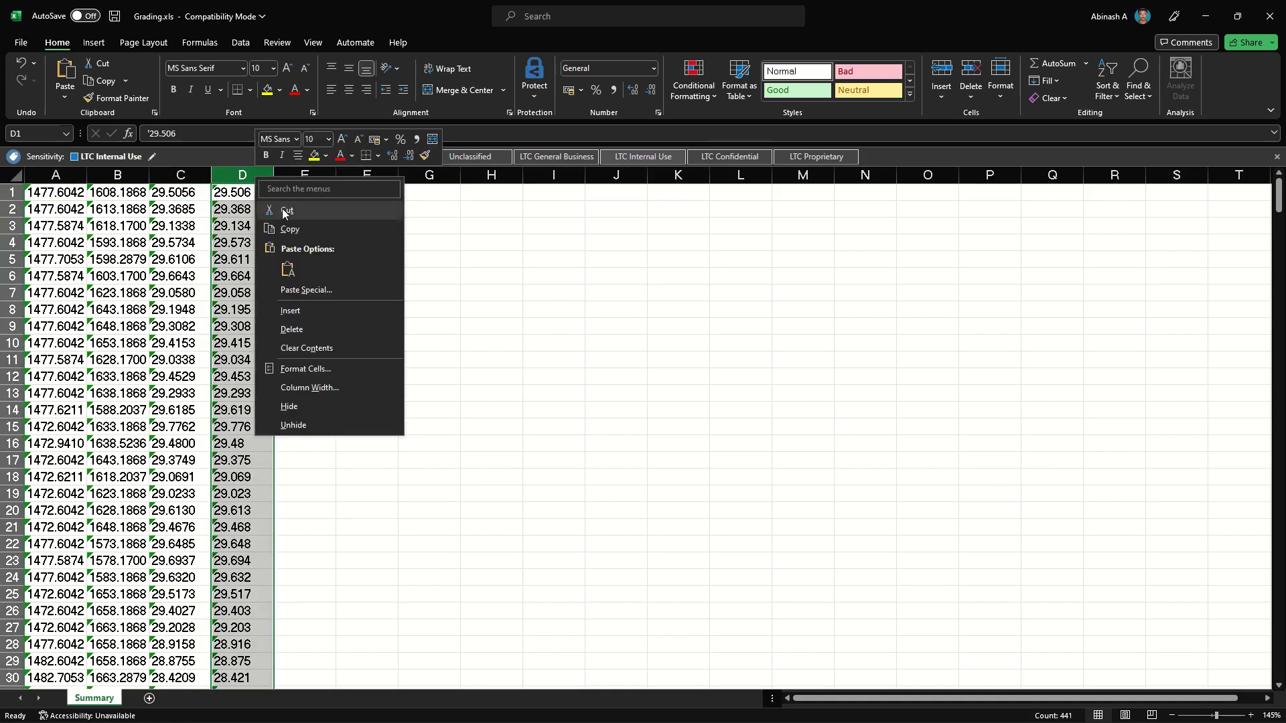
click(302, 332)
drag(186, 175, 73, 179)
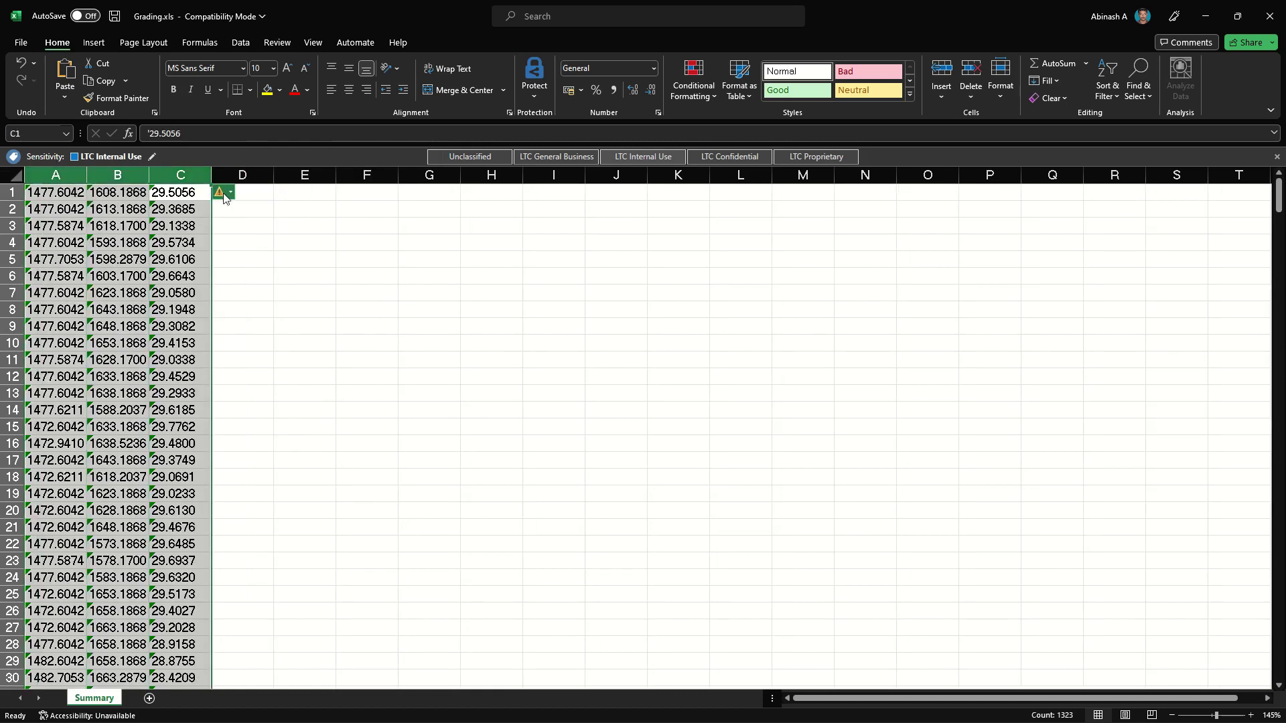
Step: Convert the text in columns A–C to numbers and check column C's Z statistics
click(221, 193)
click(266, 226)
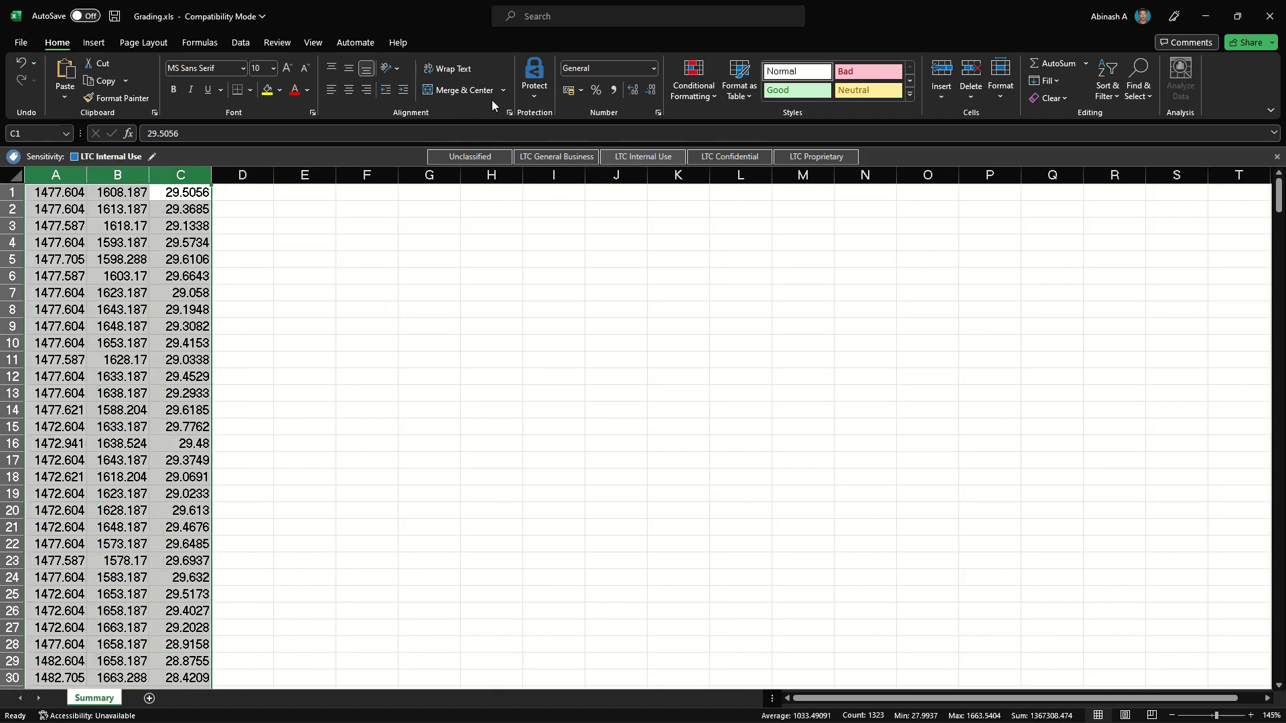
click(181, 228)
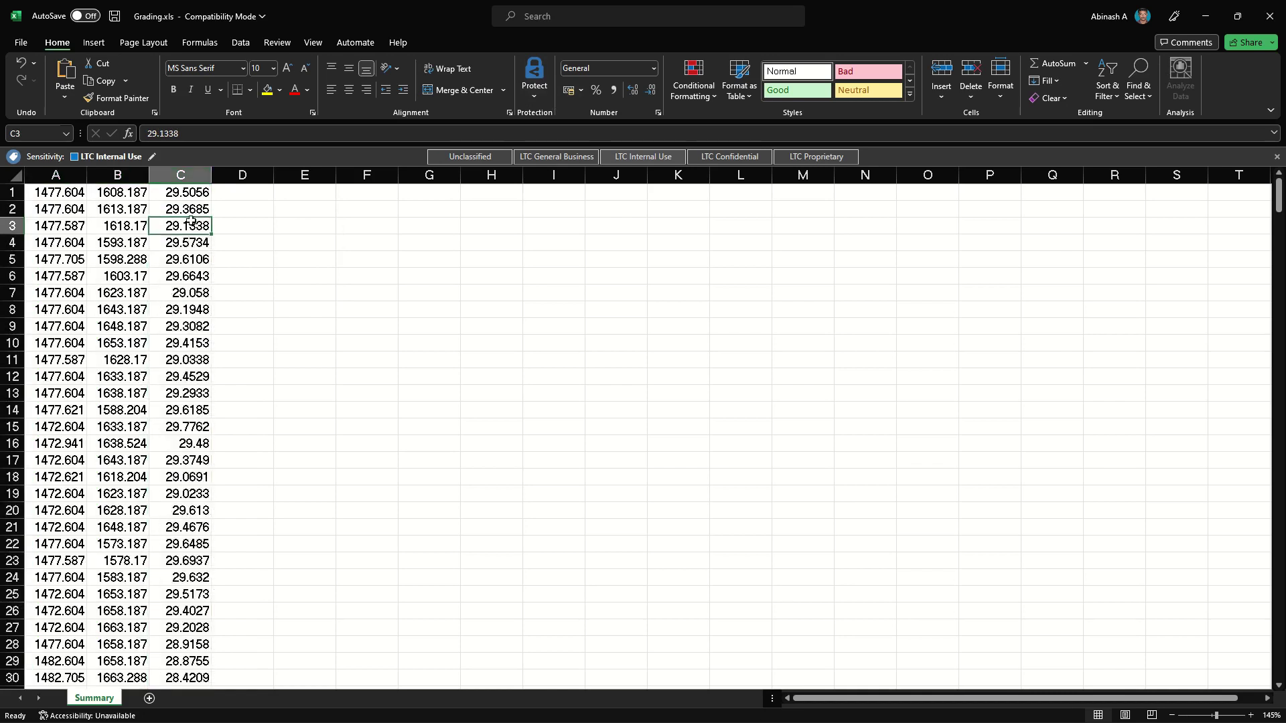
click(181, 175)
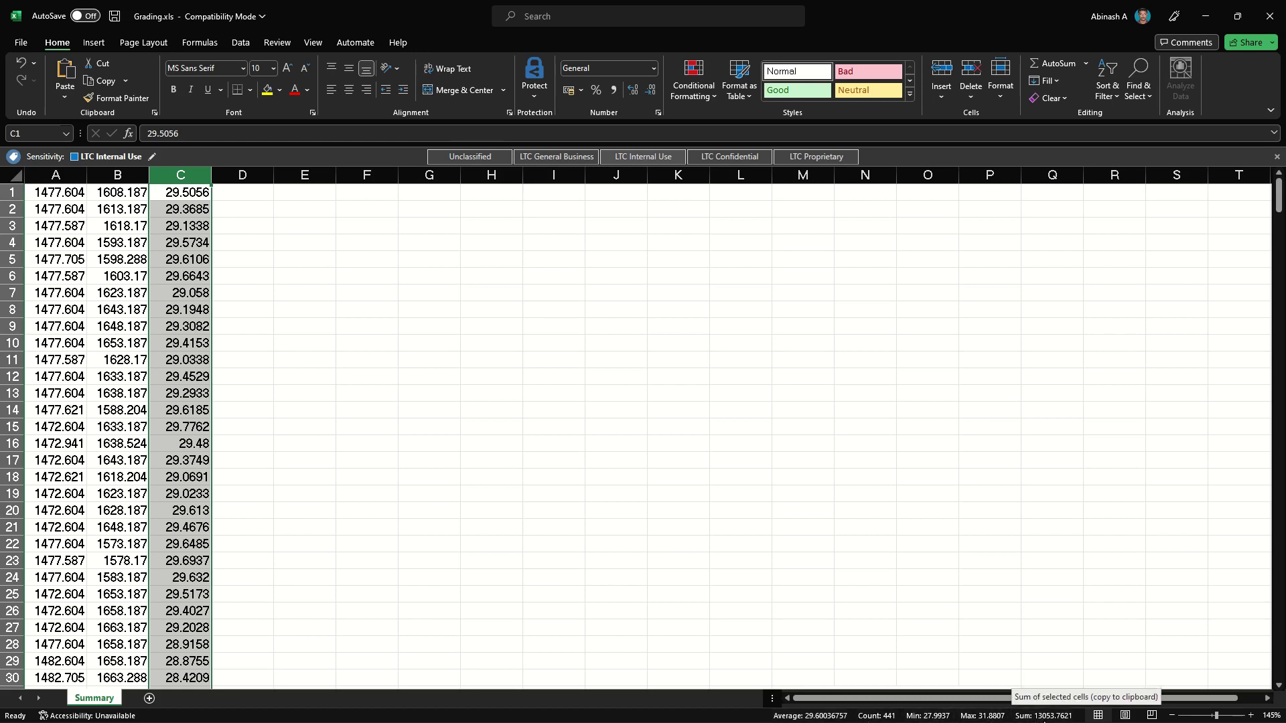
drag(254, 313, 251, 300)
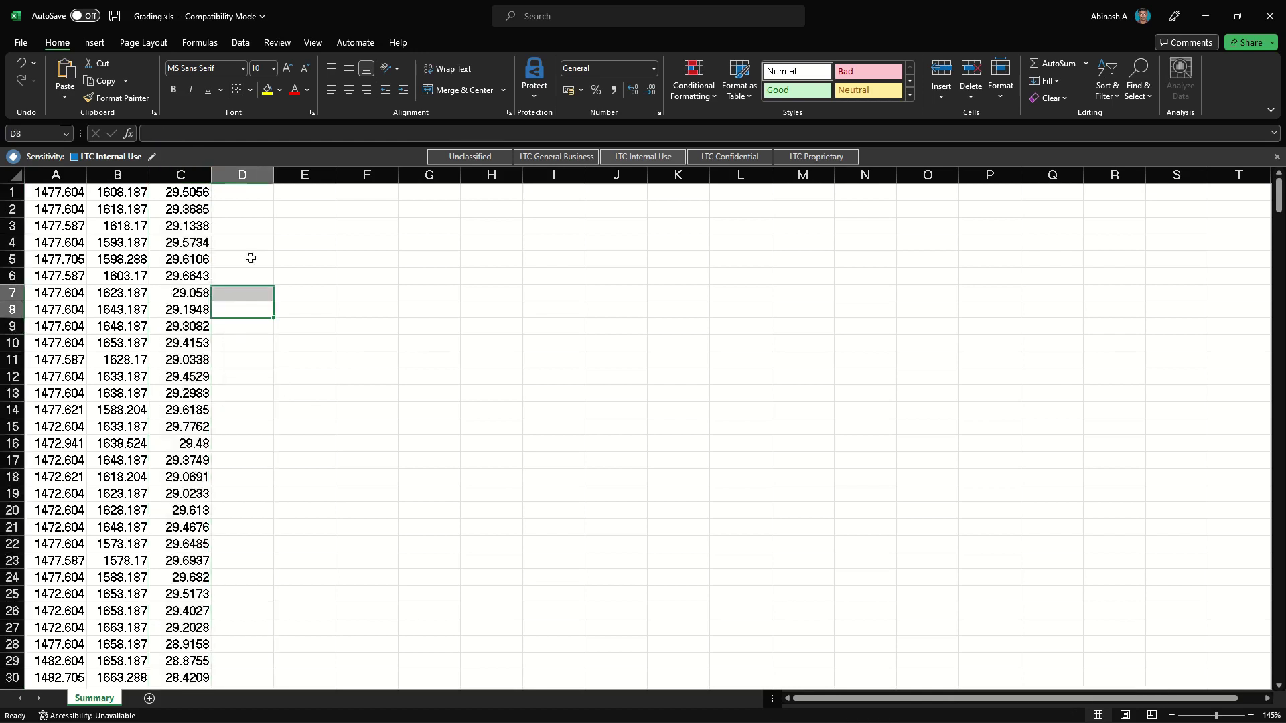
Step: Enter the labels Avg. in E3, Max. in E4 and Min in E5
click(257, 195)
click(328, 232)
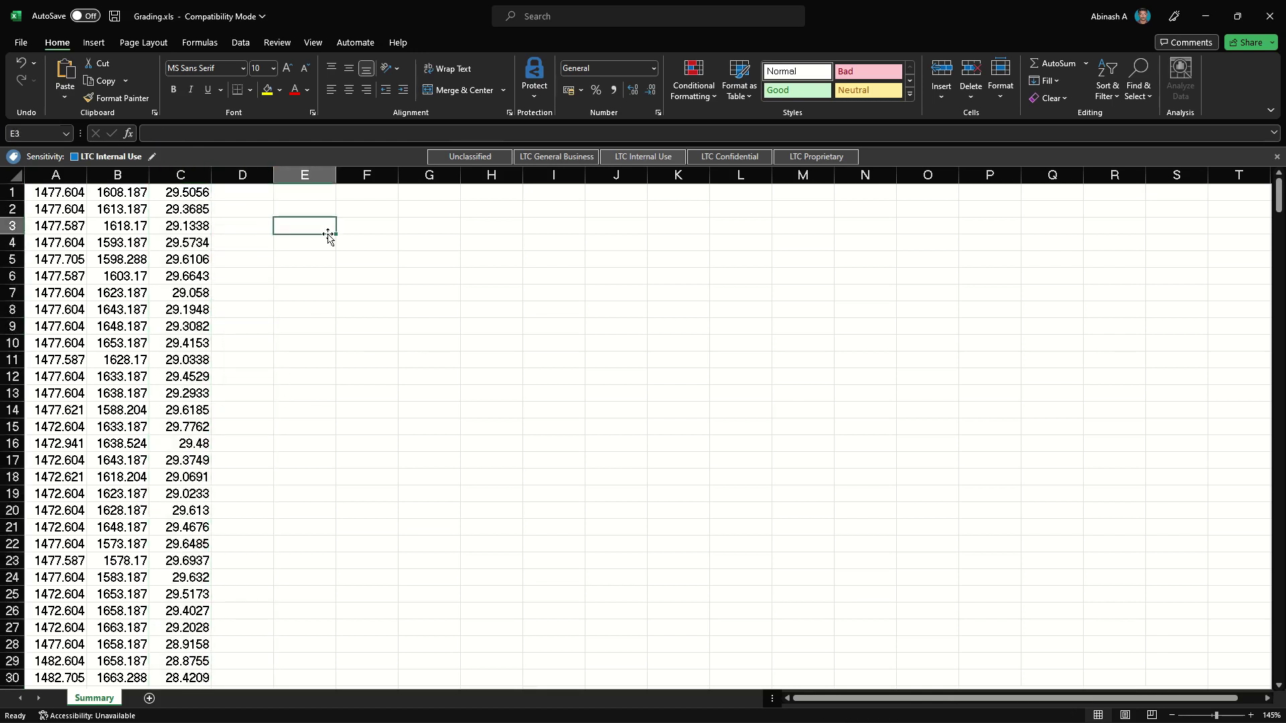
text(a)
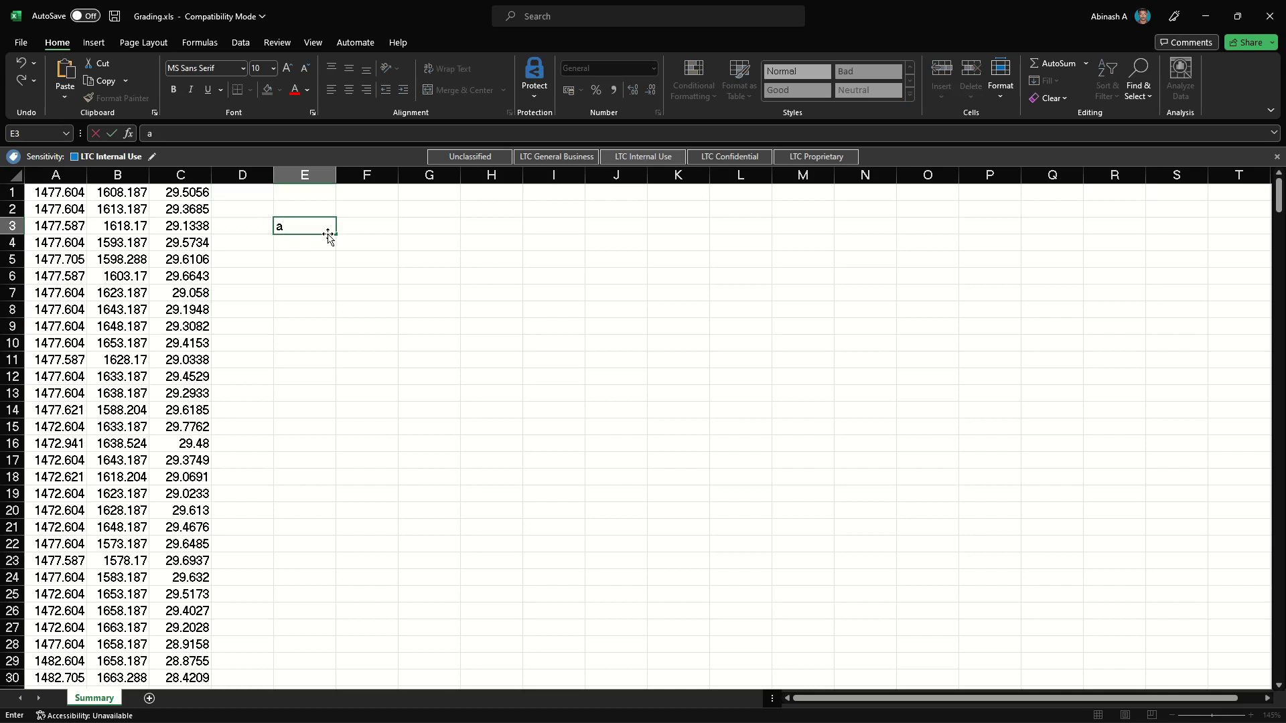
text(.)
key(Return)
text(Ma)
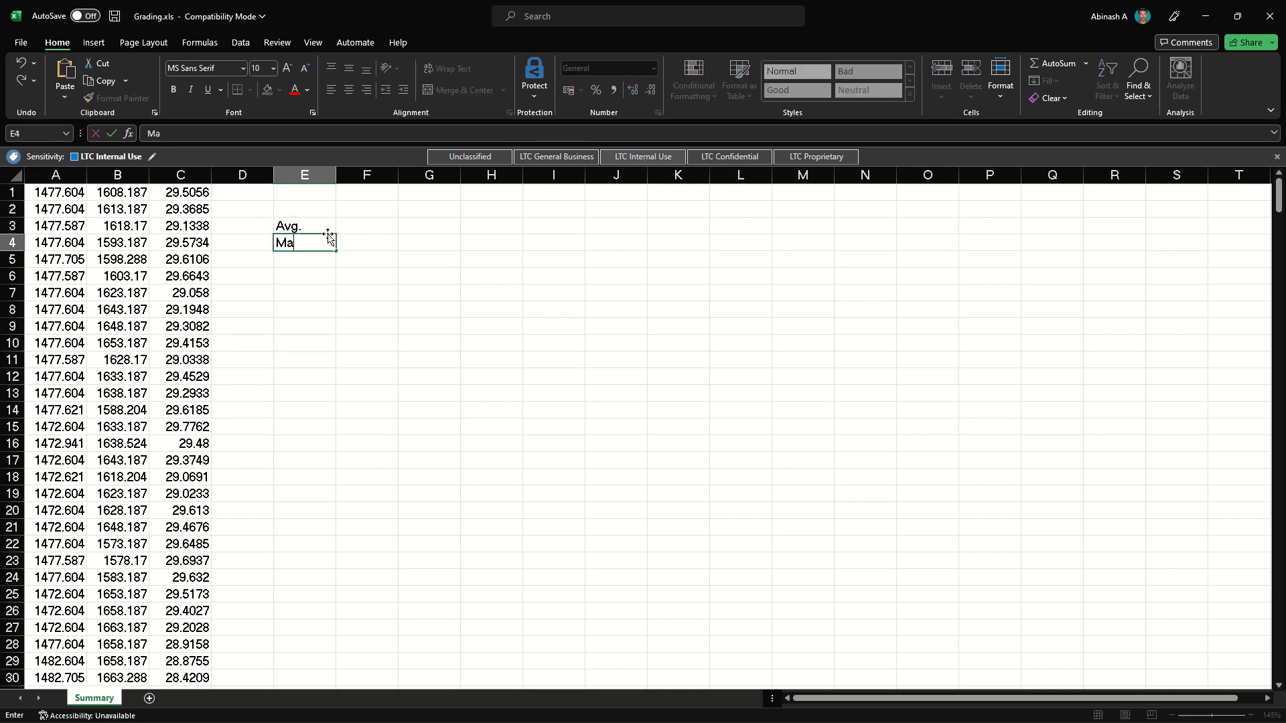
key(Return)
text(M)
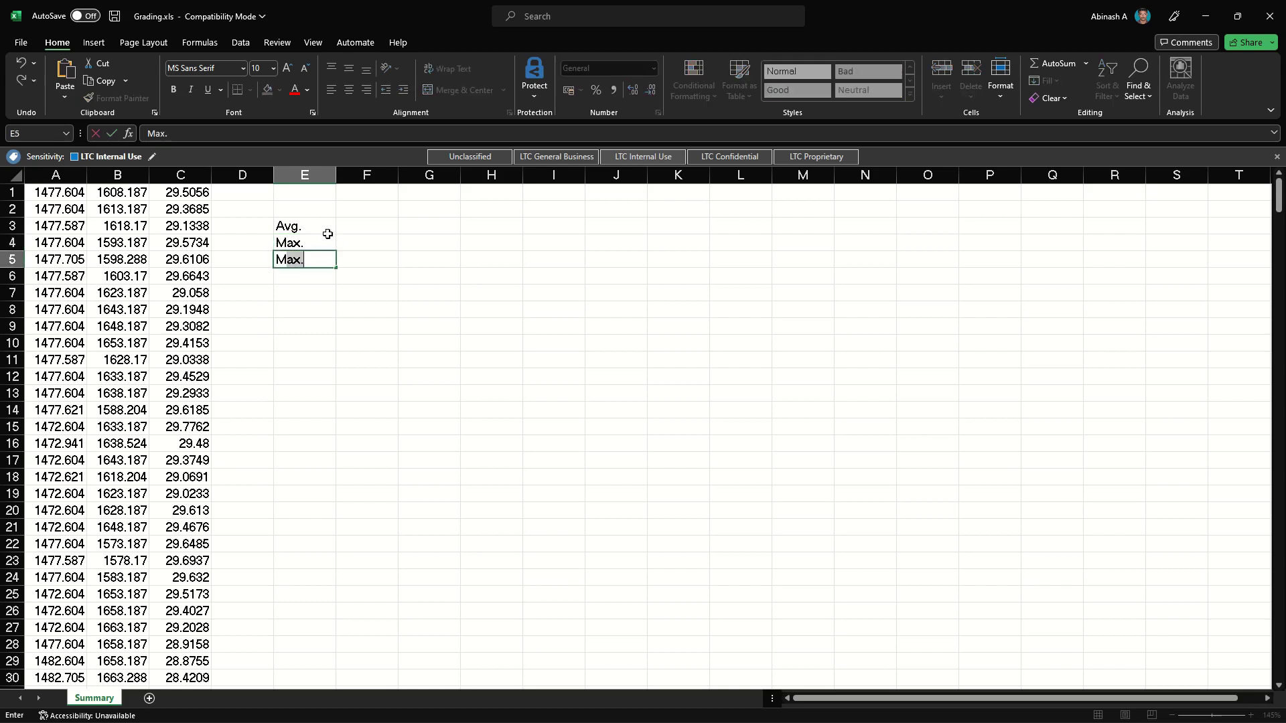
text(in)
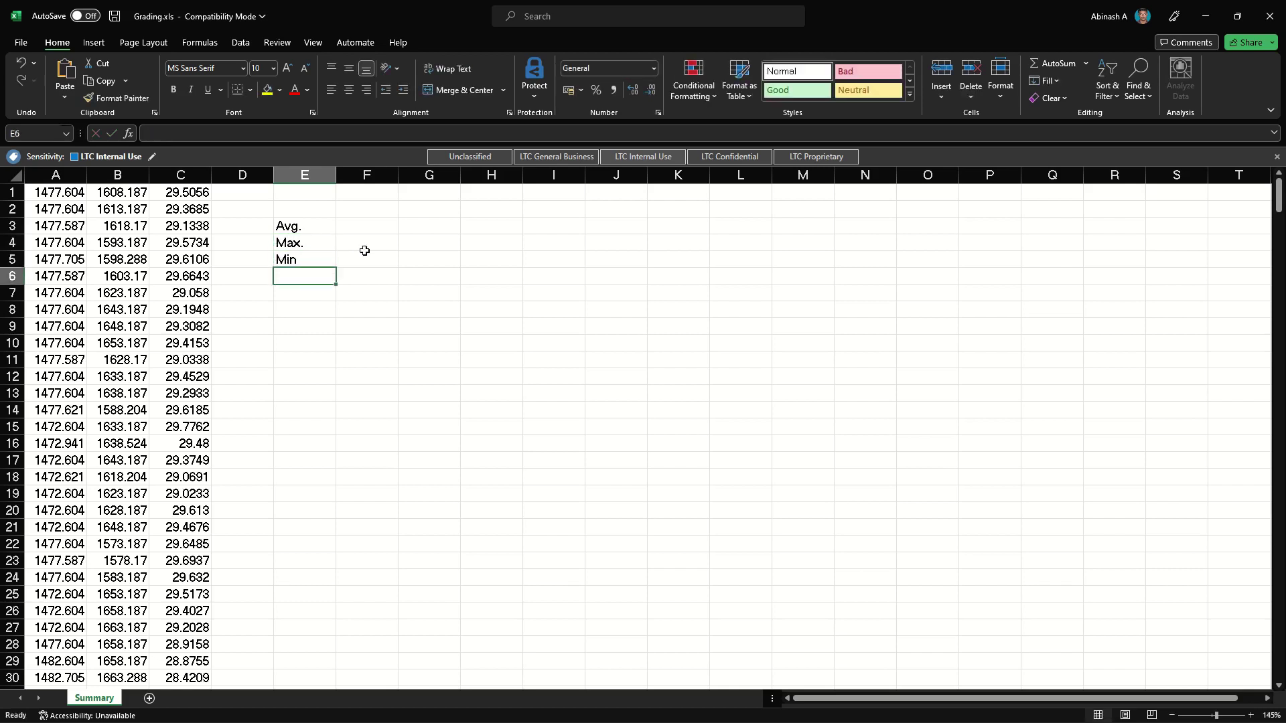
click(359, 223)
Step: Enter =AVERAGE(C1:C441) in F3 so it shows 29.60037
text(=)
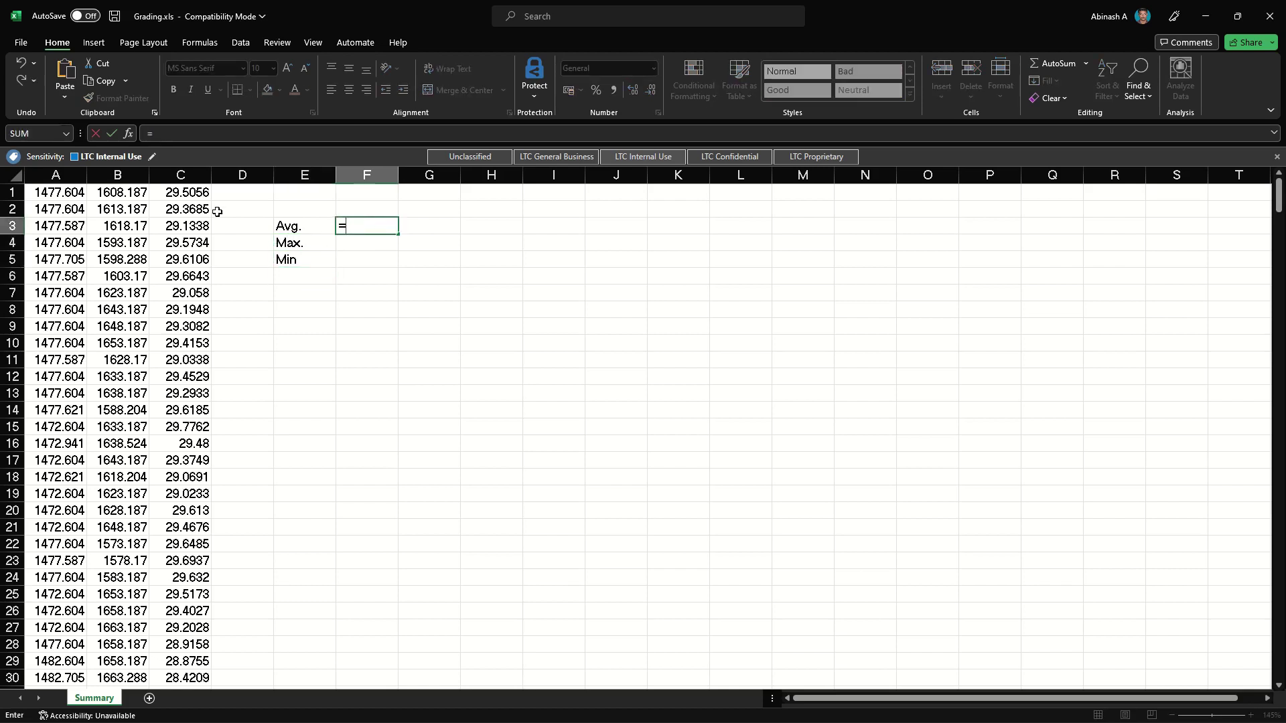
text(a)
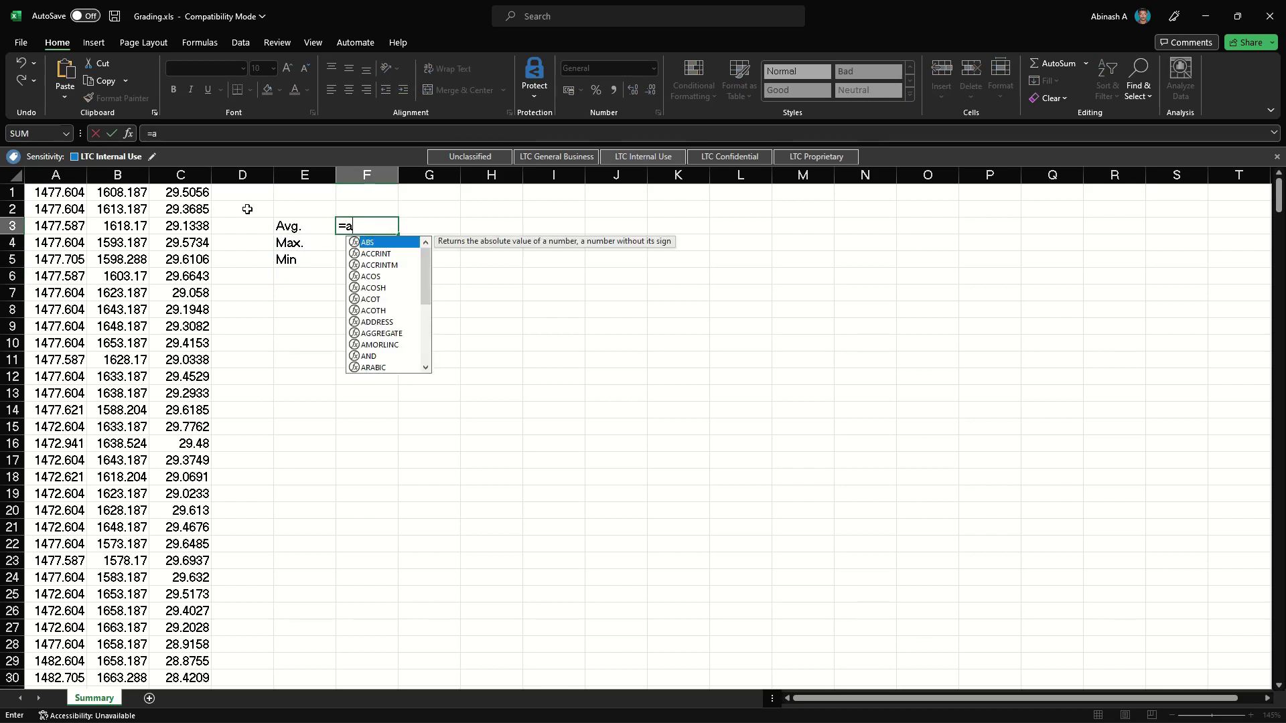
text(v)
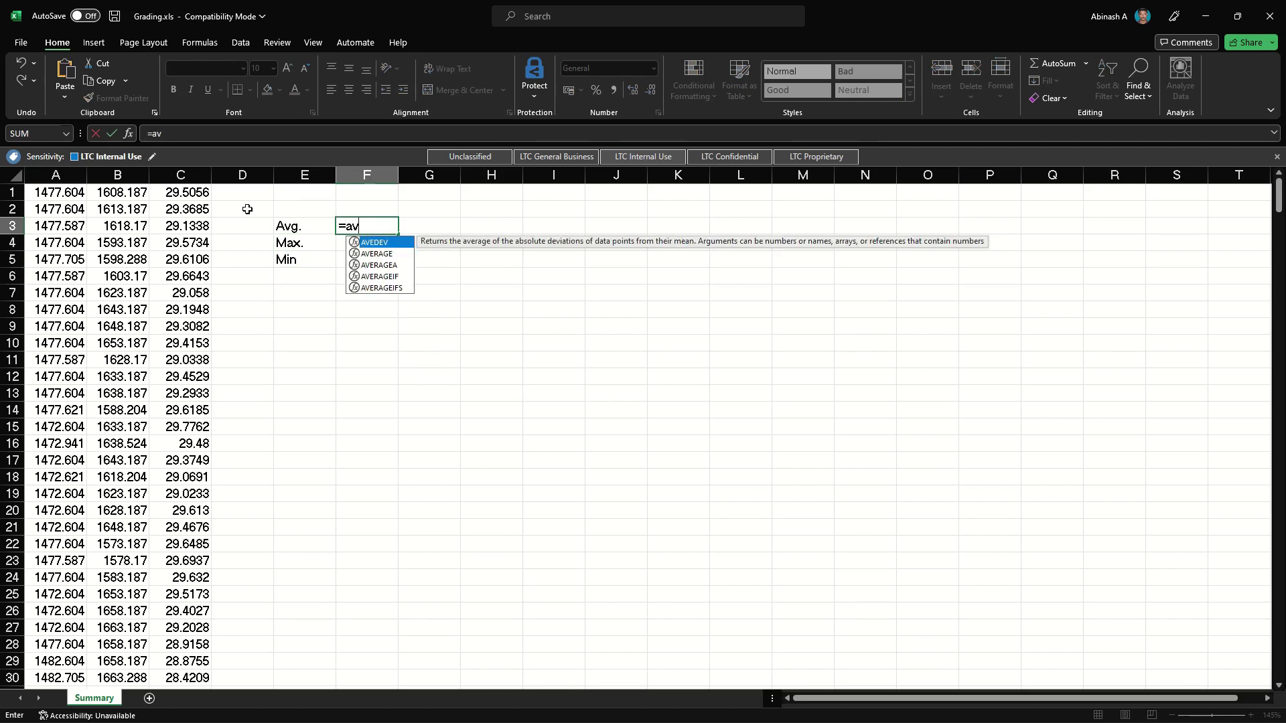
double_click(383, 255)
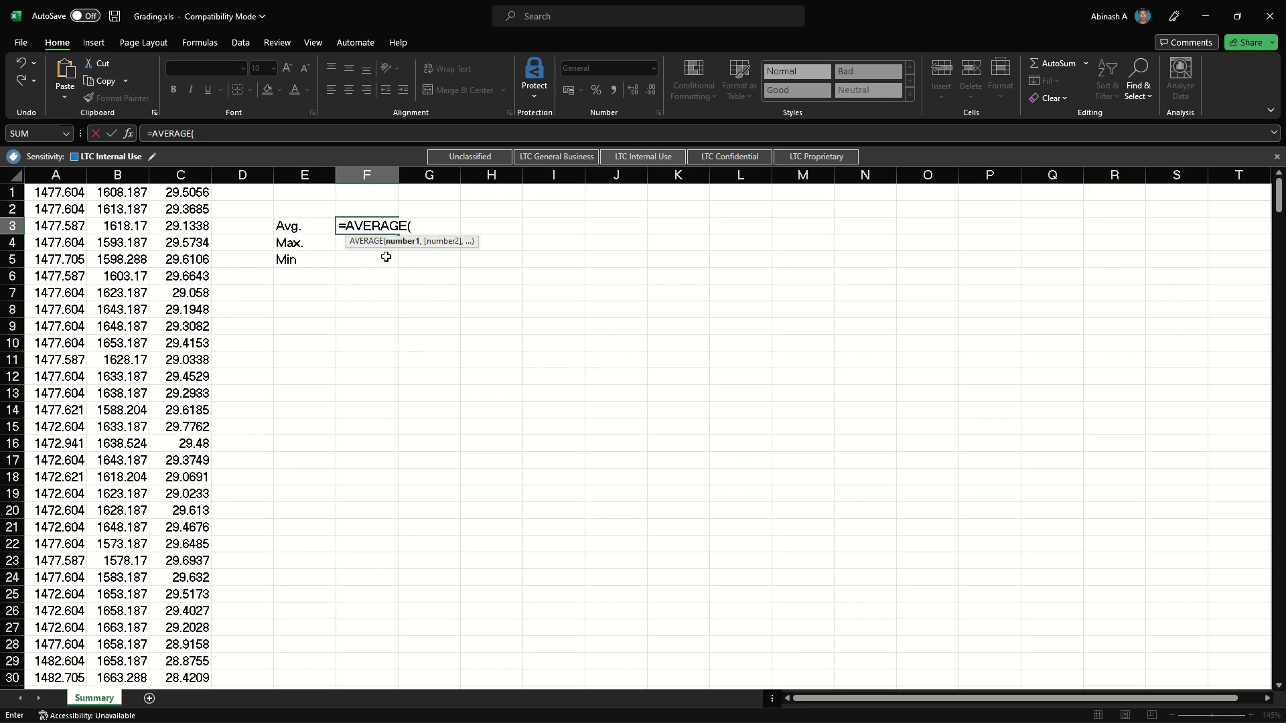
mouse_move(182, 193)
mouse_down()
mouse_move(184, 663)
mouse_move(207, 673)
mouse_up()
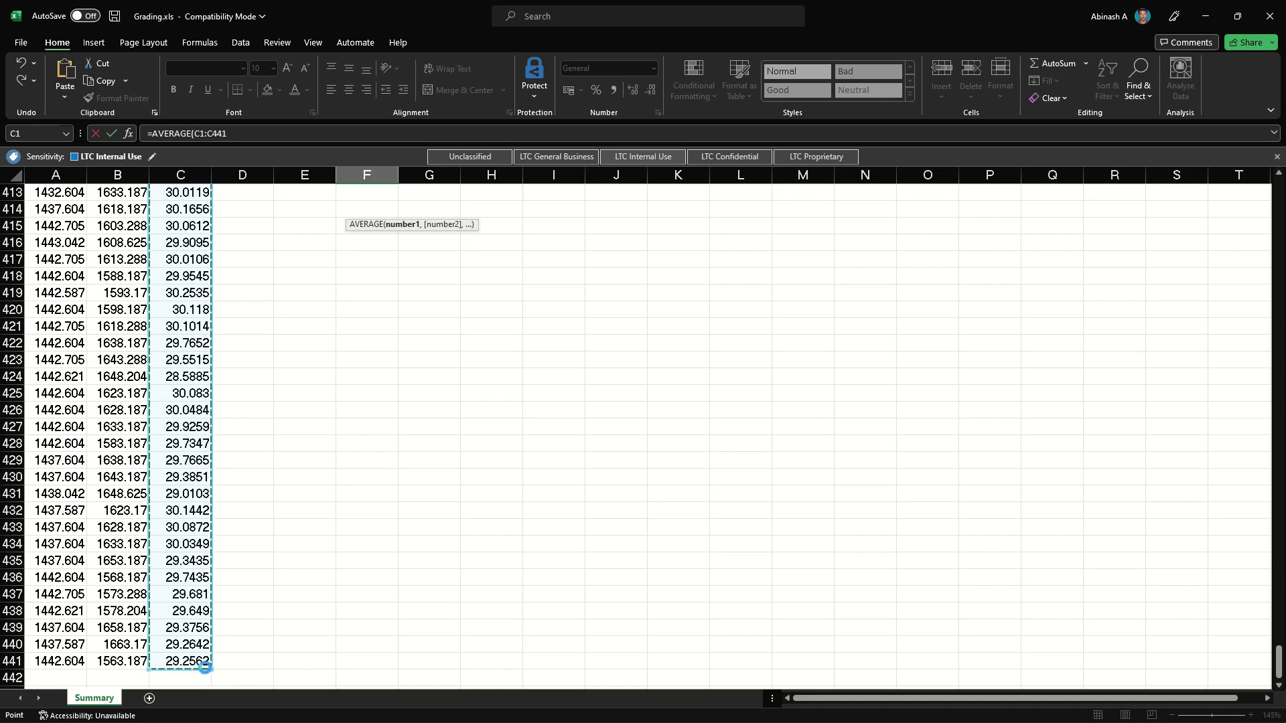
key(Return)
Step: Copy the F3 average formula, then cancel the pending copy from F4
scroll(385, 310, up, 1)
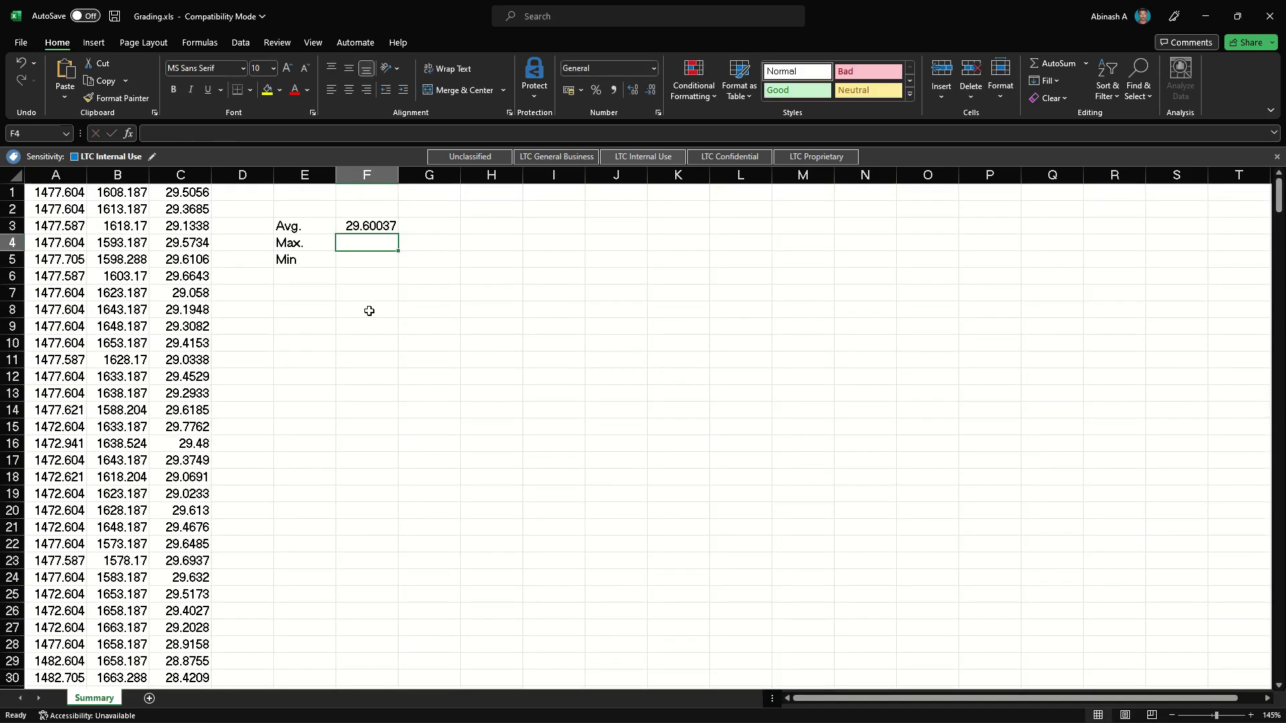
click(377, 229)
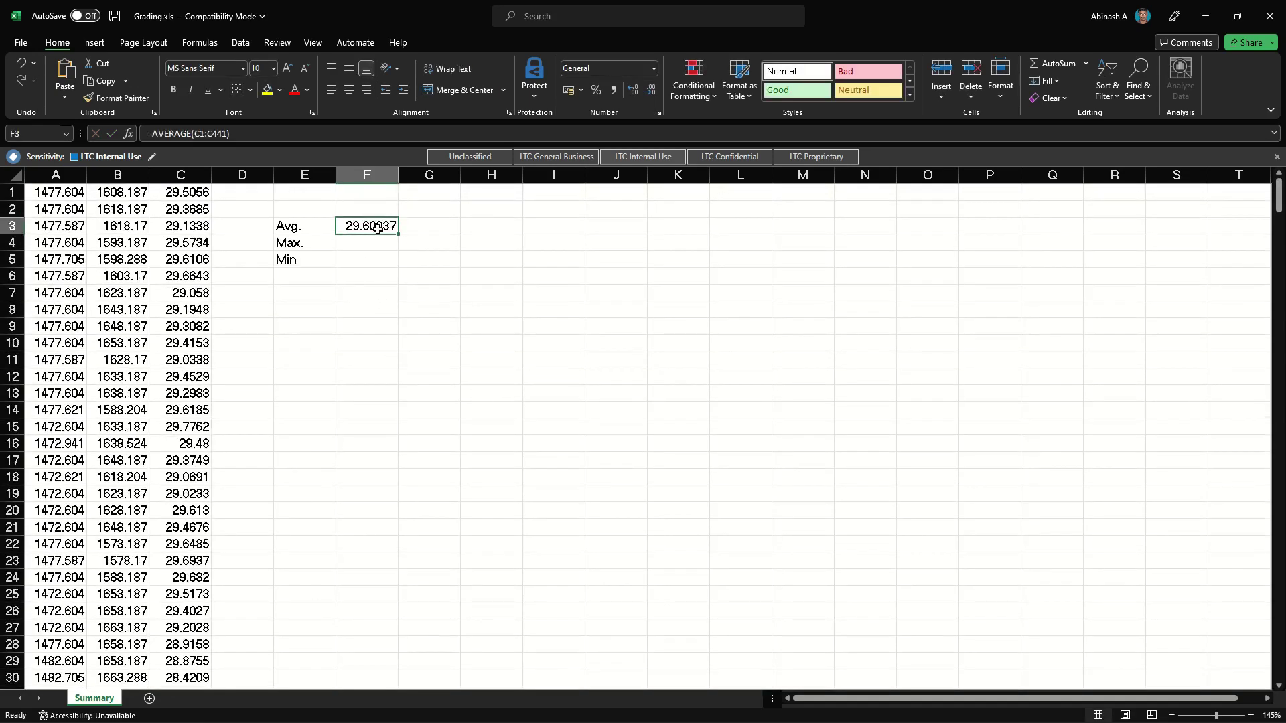
key(ctrl+c)
click(373, 239)
key(Escape)
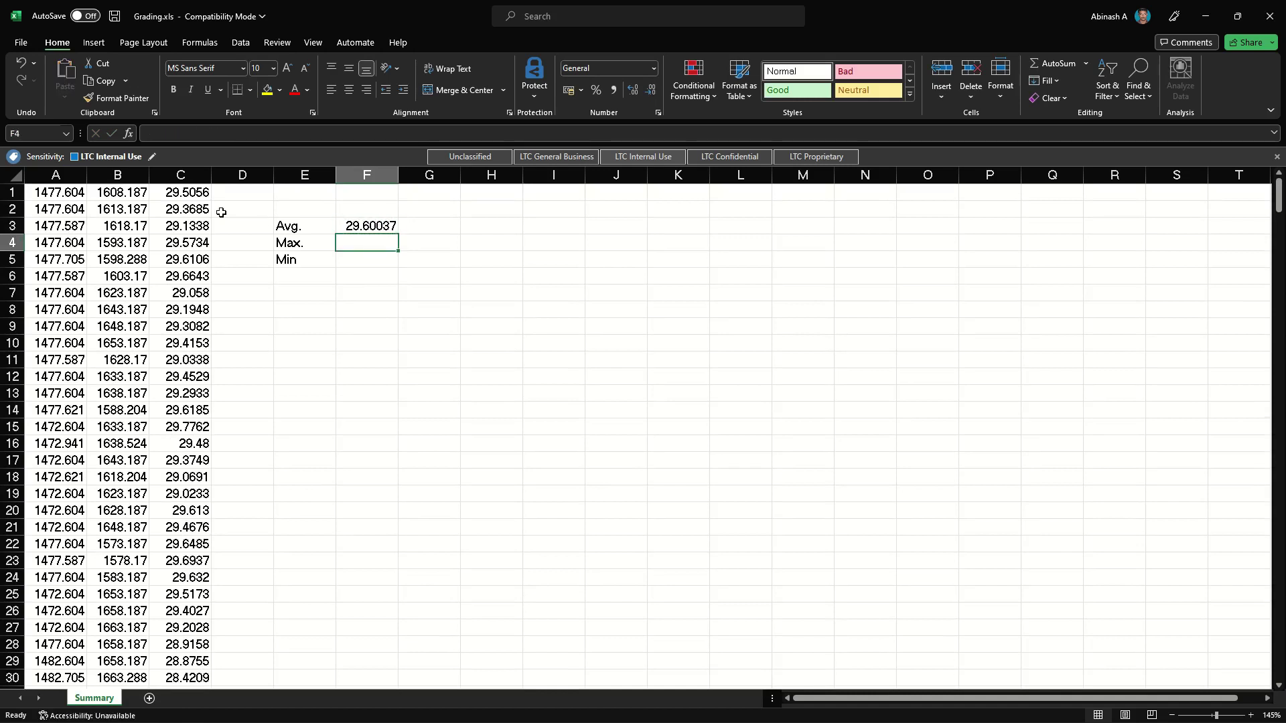
Step: Enter a MAX formula over column C down to C438 in F4, showing 31.8807
text(=)
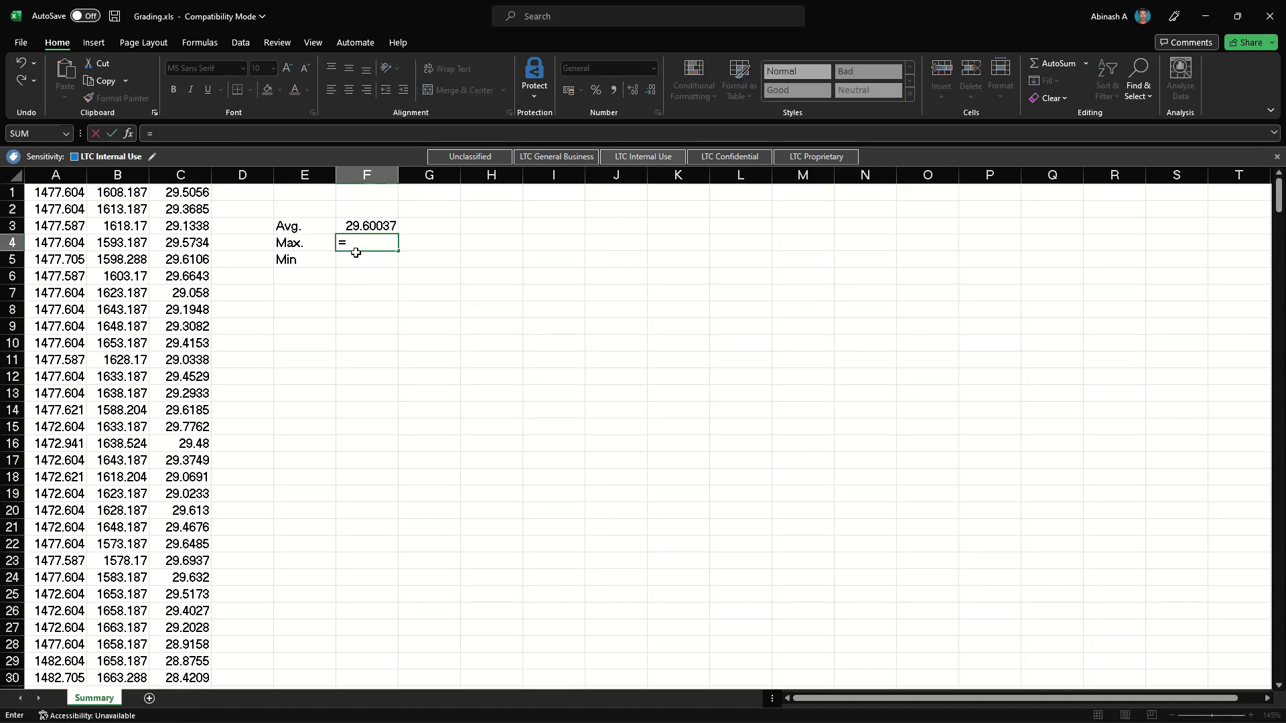
text(ma)
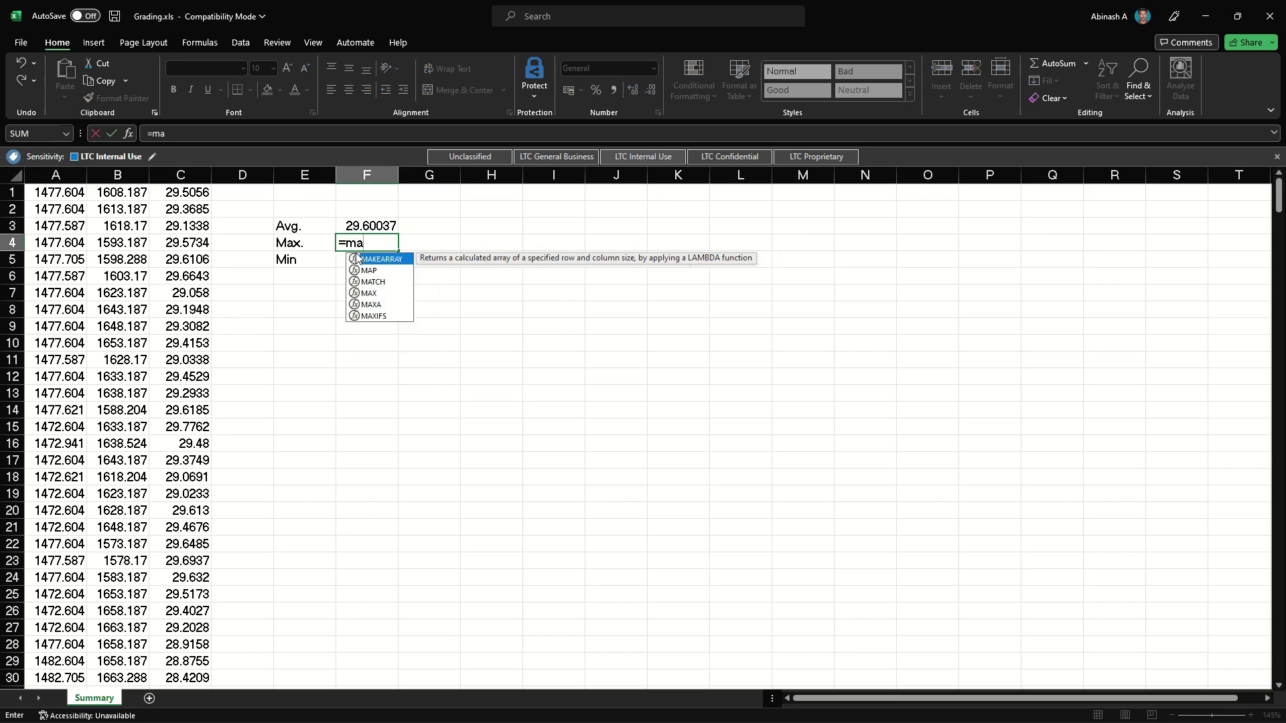
text(x()
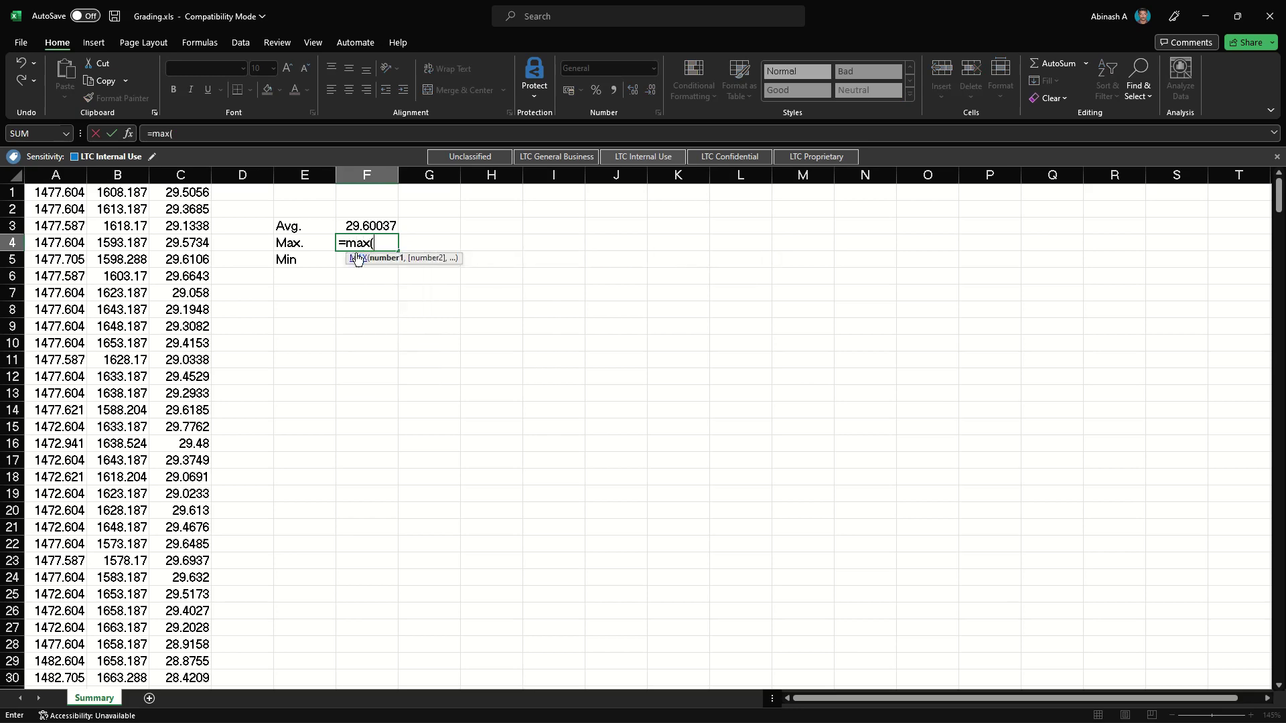
mouse_move(198, 193)
mouse_down()
mouse_move(175, 707)
mouse_move(194, 684)
mouse_up()
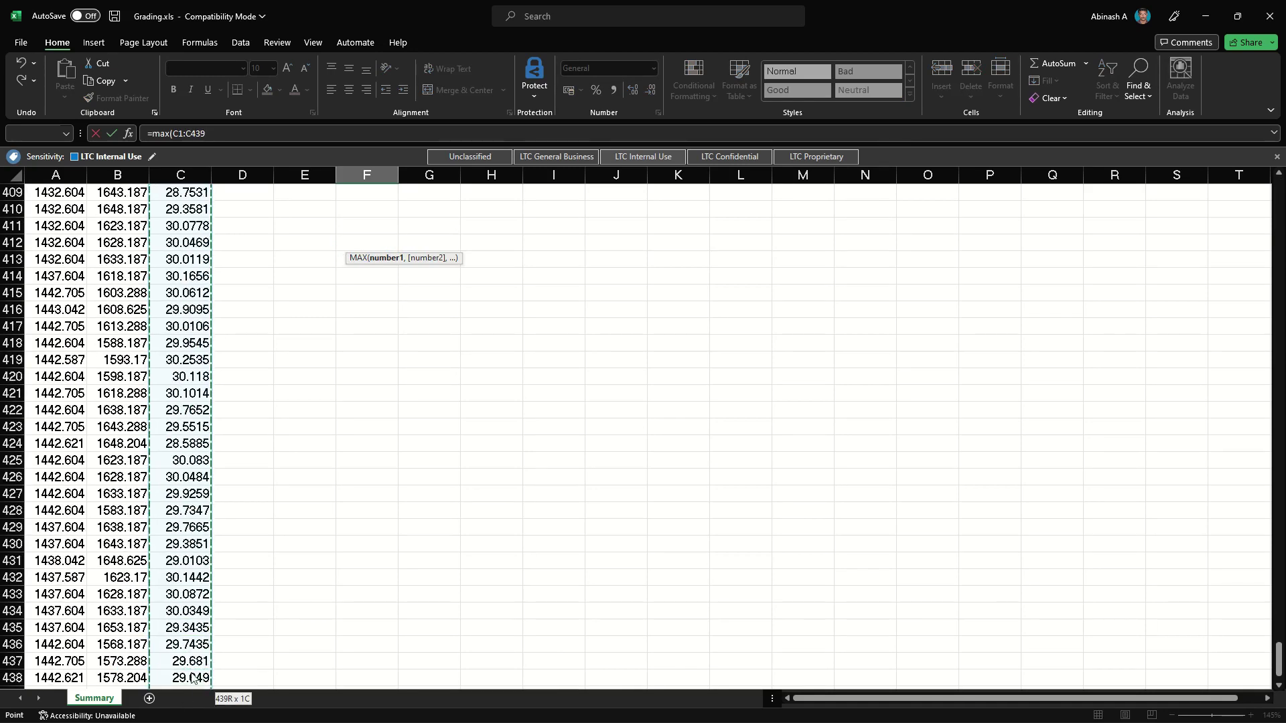
drag(194, 685, 190, 671)
key(Return)
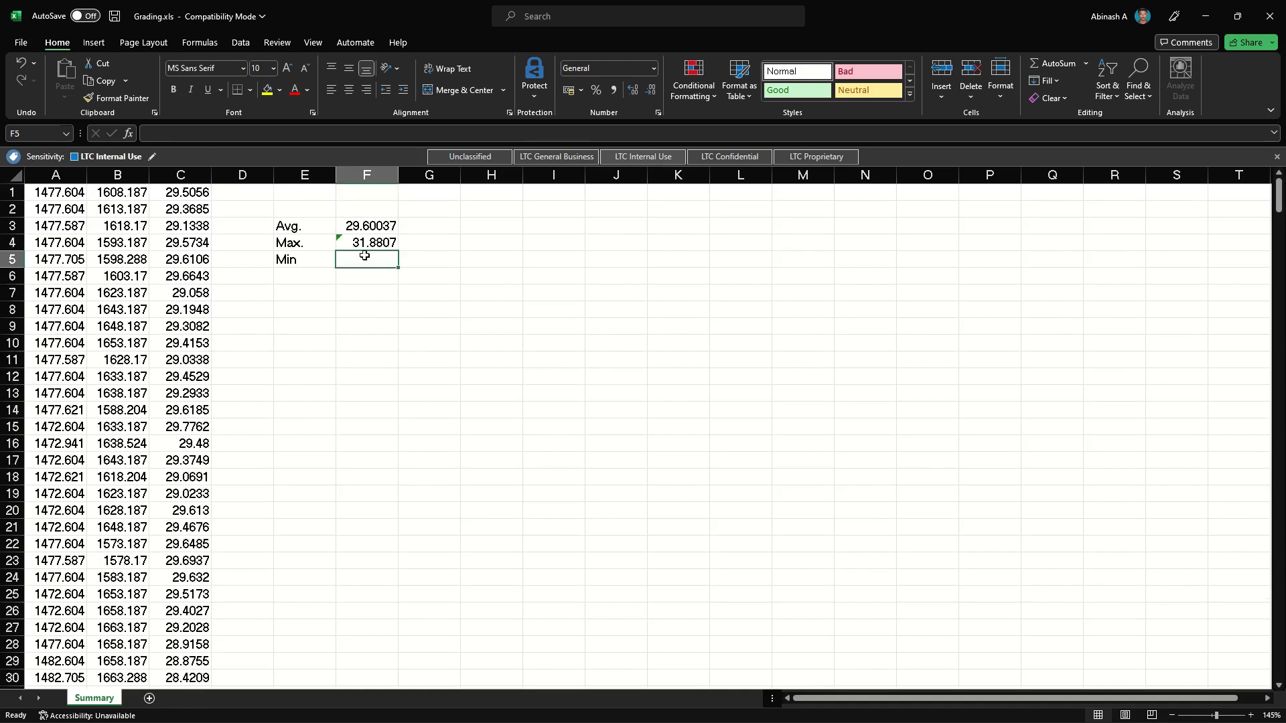
Step: Enter =MIN(C1:C441) in F5 so it shows 27.9937 beside Min
text(=mi)
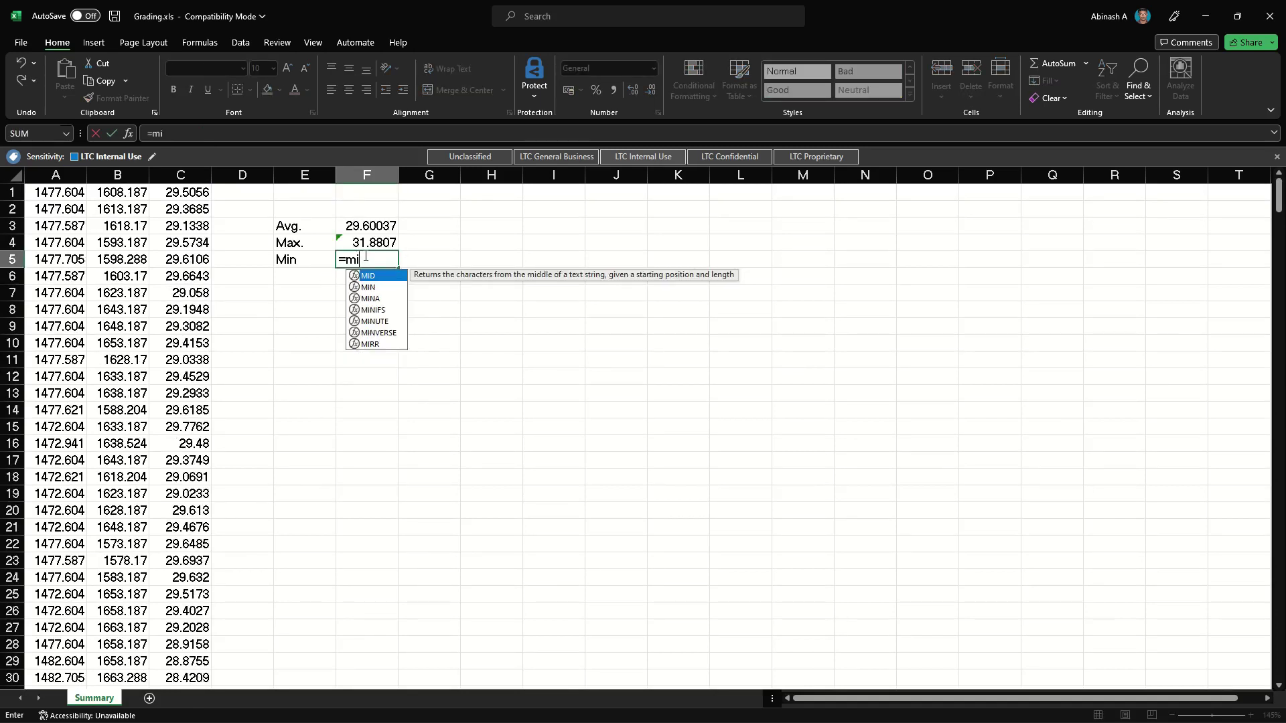
text(n()
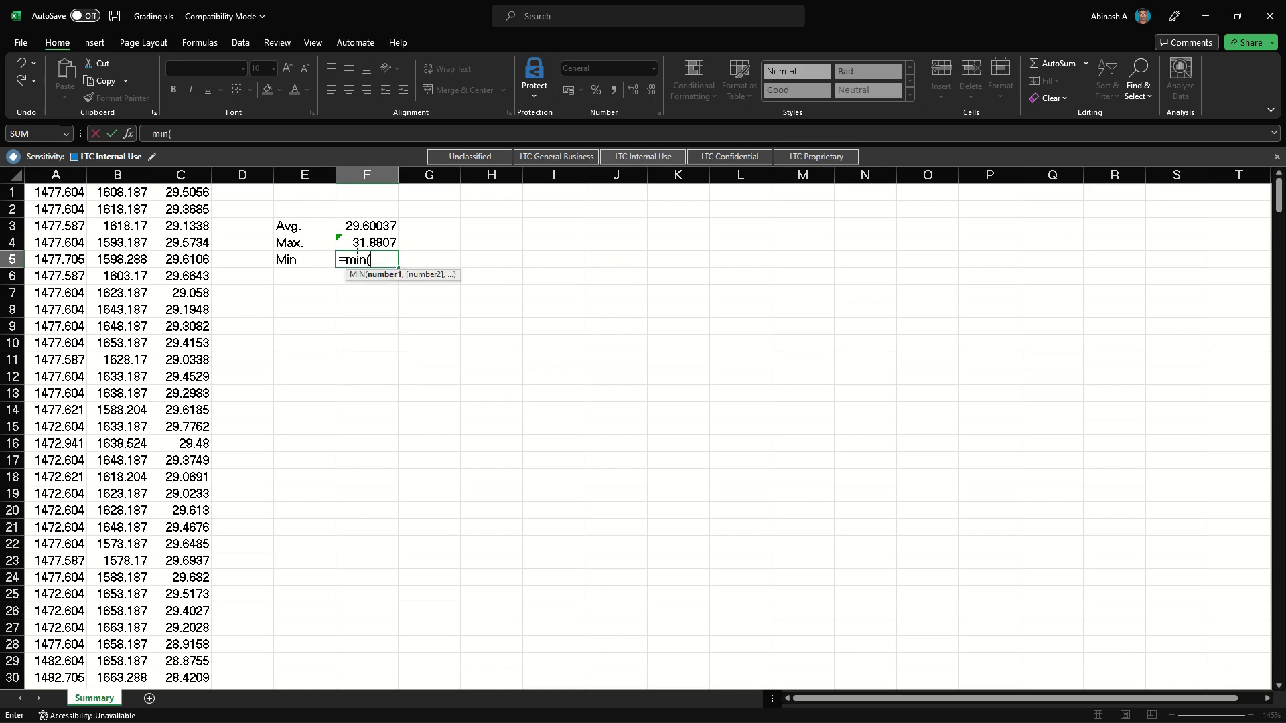
drag(183, 194, 170, 718)
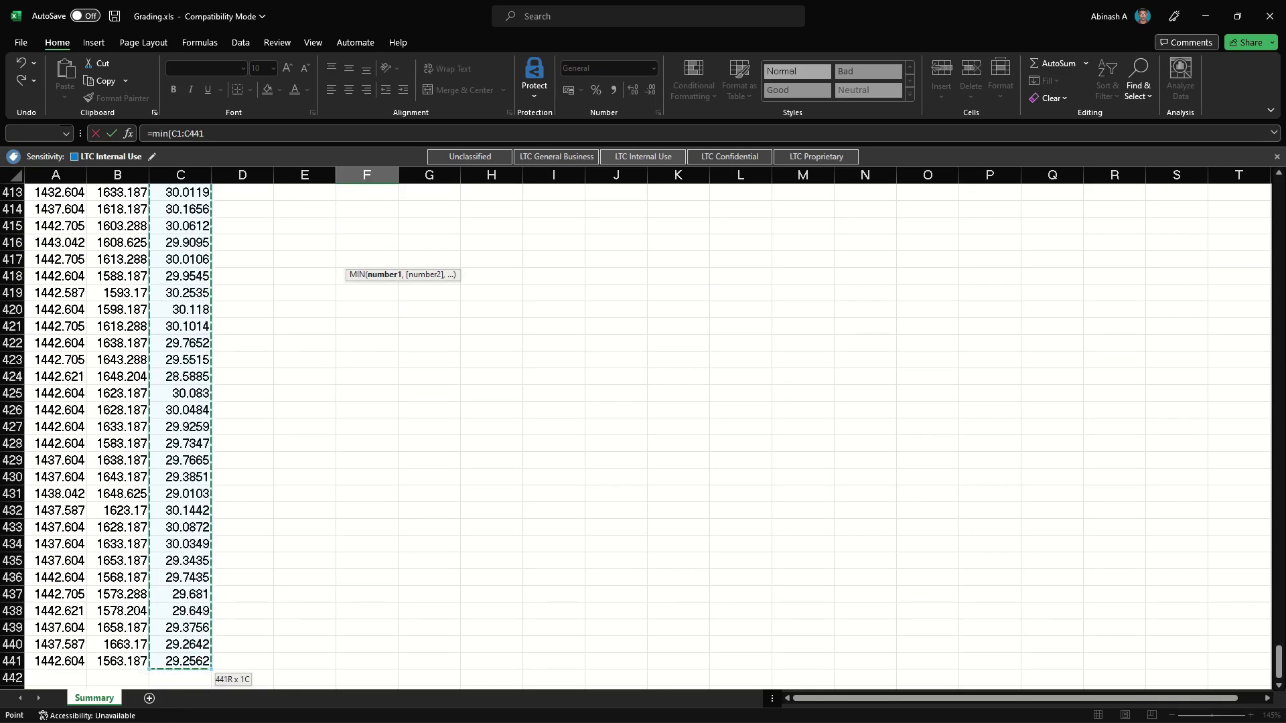
drag(170, 718, 191, 651)
key(Return)
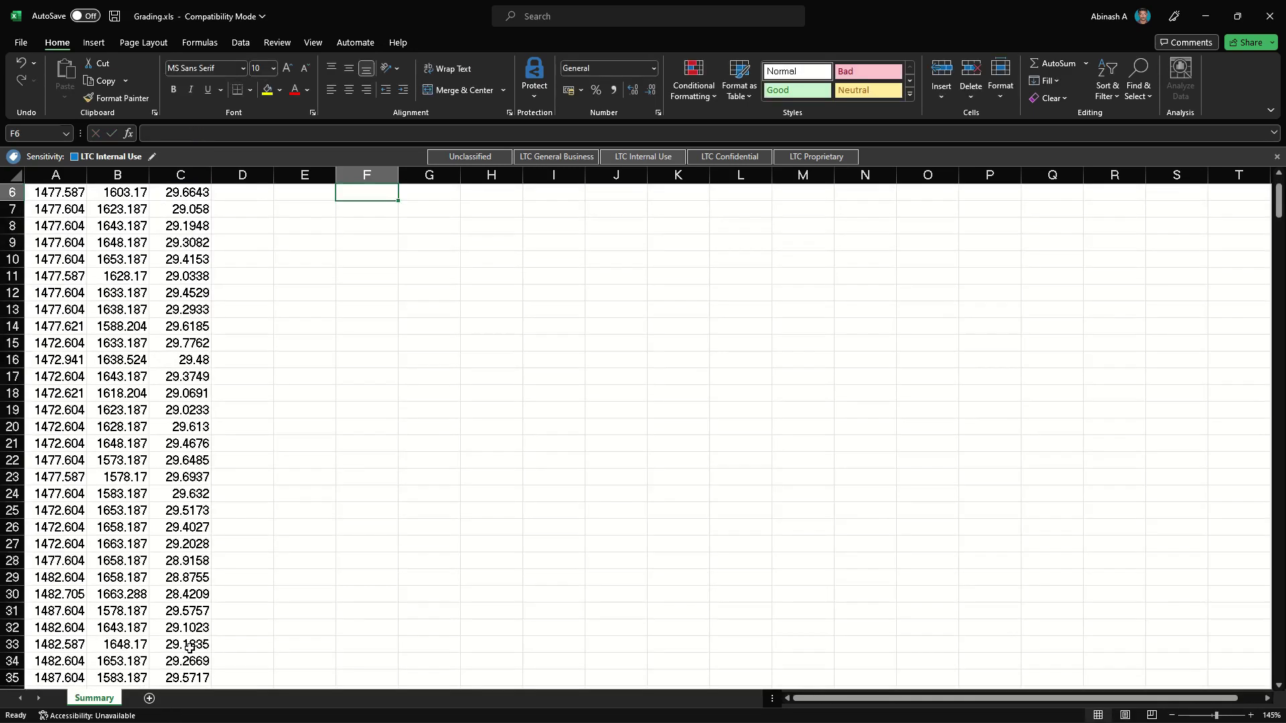
click(311, 230)
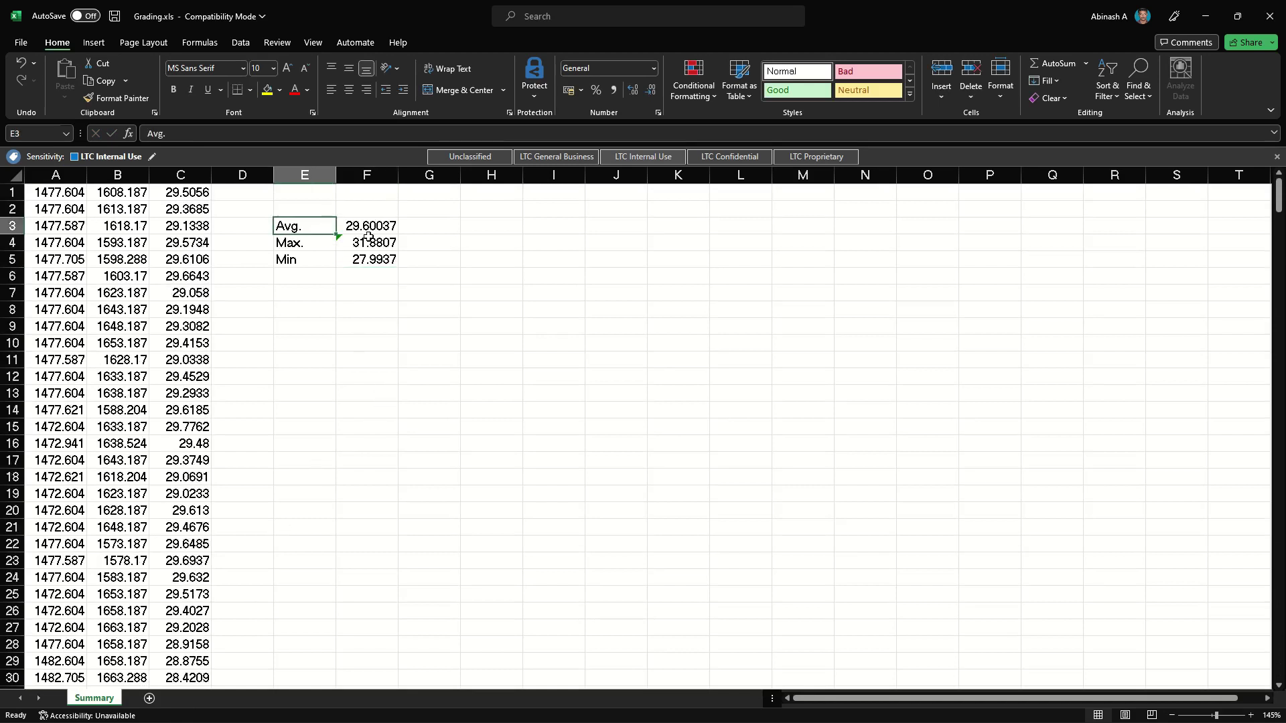
click(370, 228)
click(375, 273)
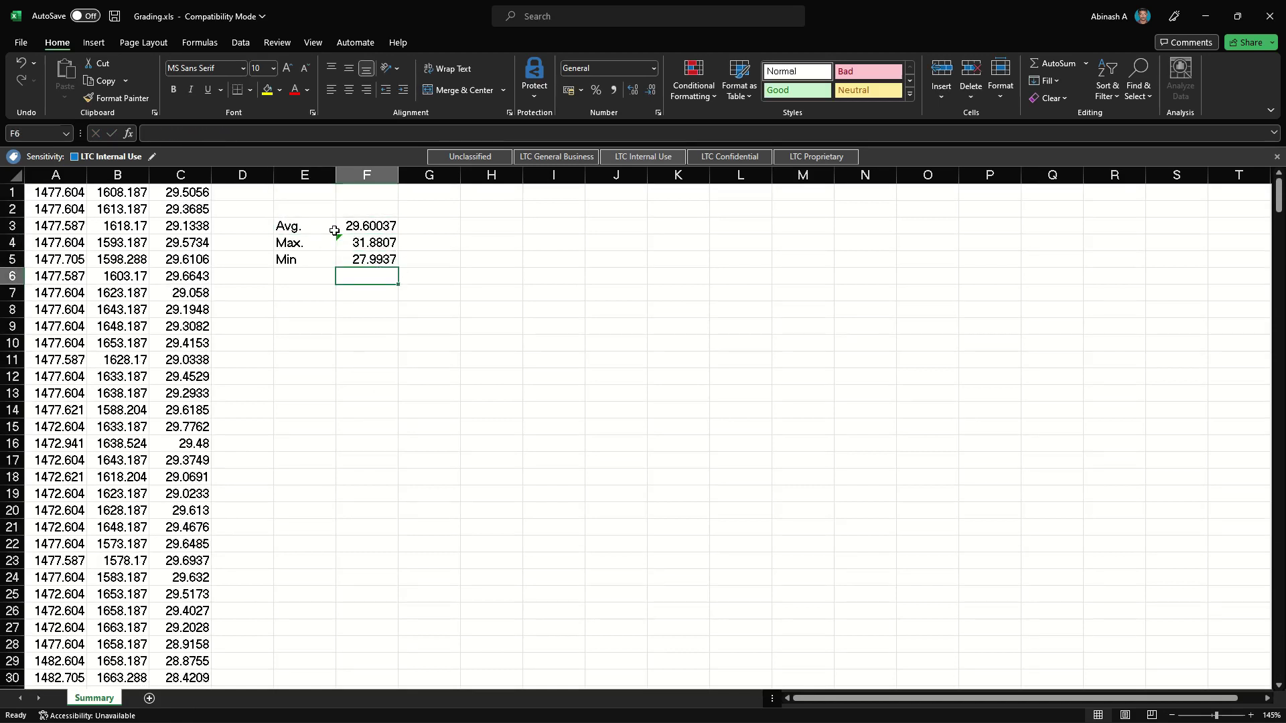
drag(311, 229, 376, 261)
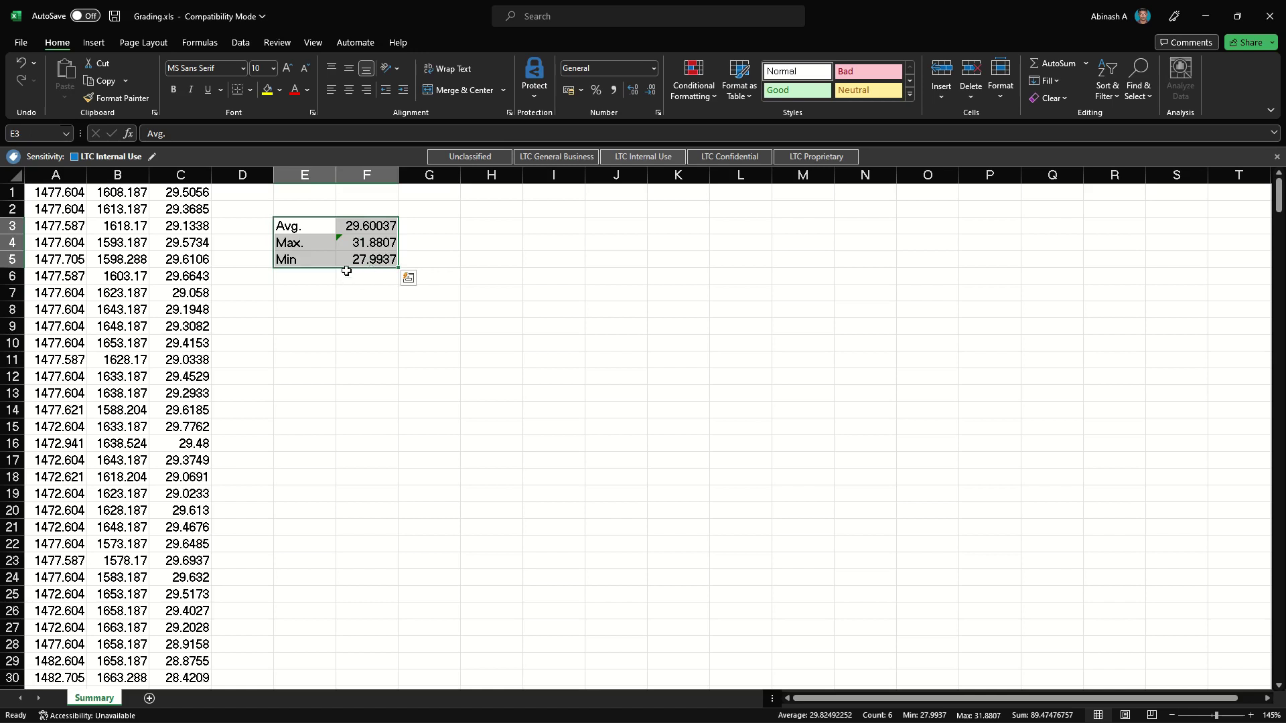
drag(310, 224, 379, 259)
click(407, 373)
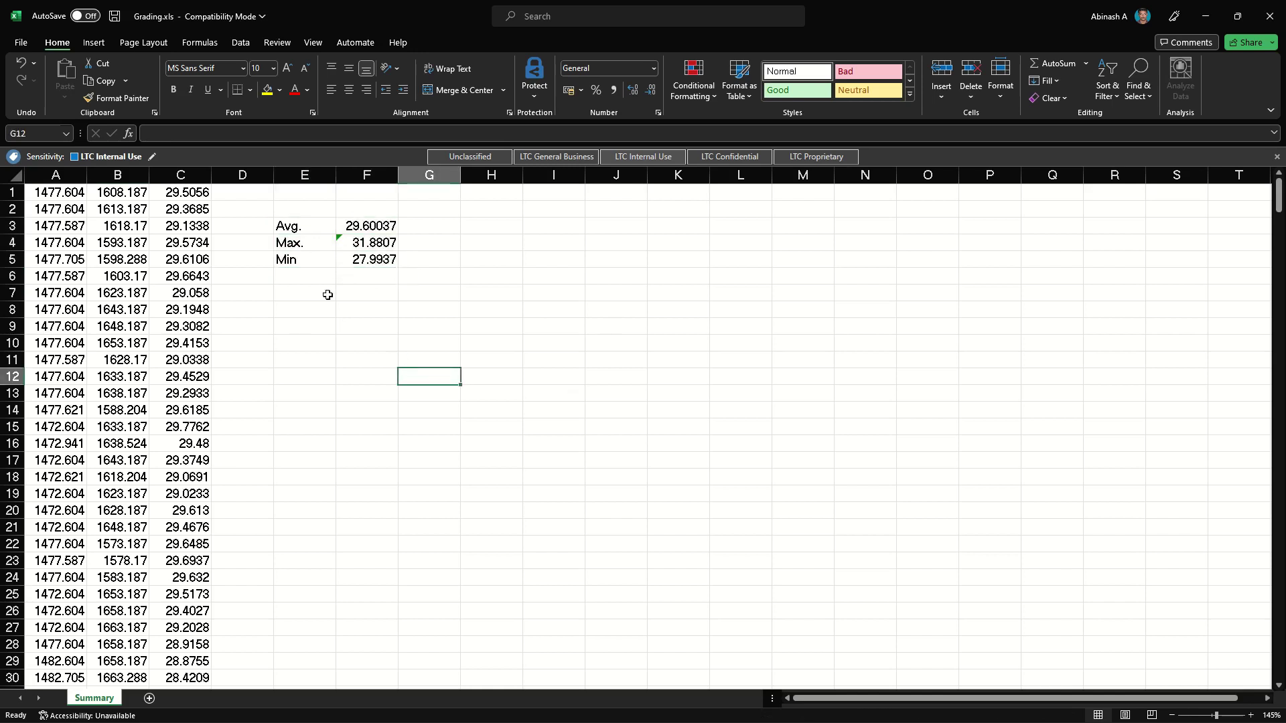